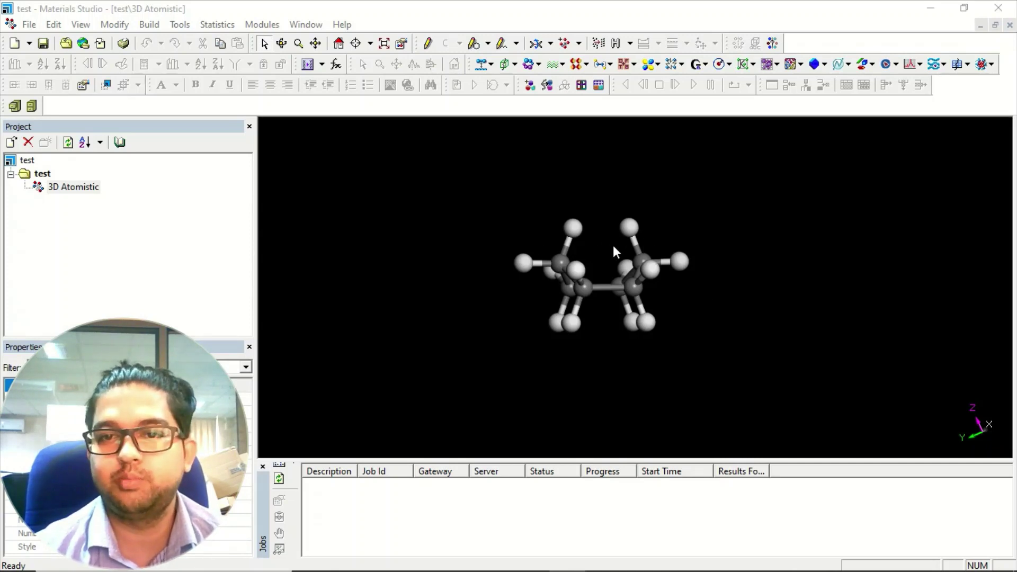
# - Tilt the cyclohexane model to a new angle and zoom in on the ring
pyautogui.moveTo(611, 242); pyautogui.dragTo(572, 310, button='right')
pyautogui.scroll(5, 616, 293)
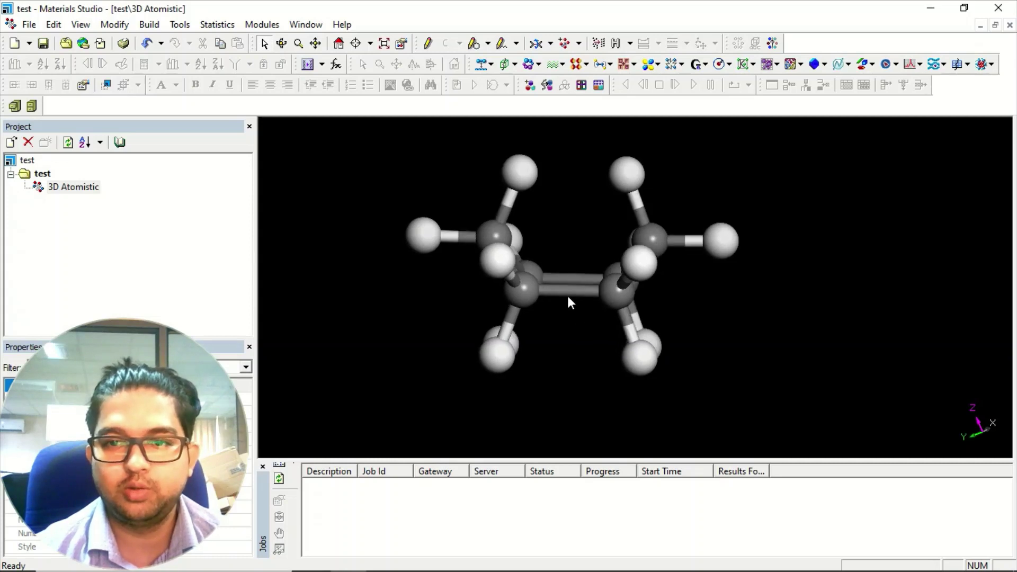
# - Inspect the front C–C bond (single, 1.53898 Å), trying a double bond and undoing it
pyautogui.moveTo(229, 320); pyautogui.dragTo(524, 347)
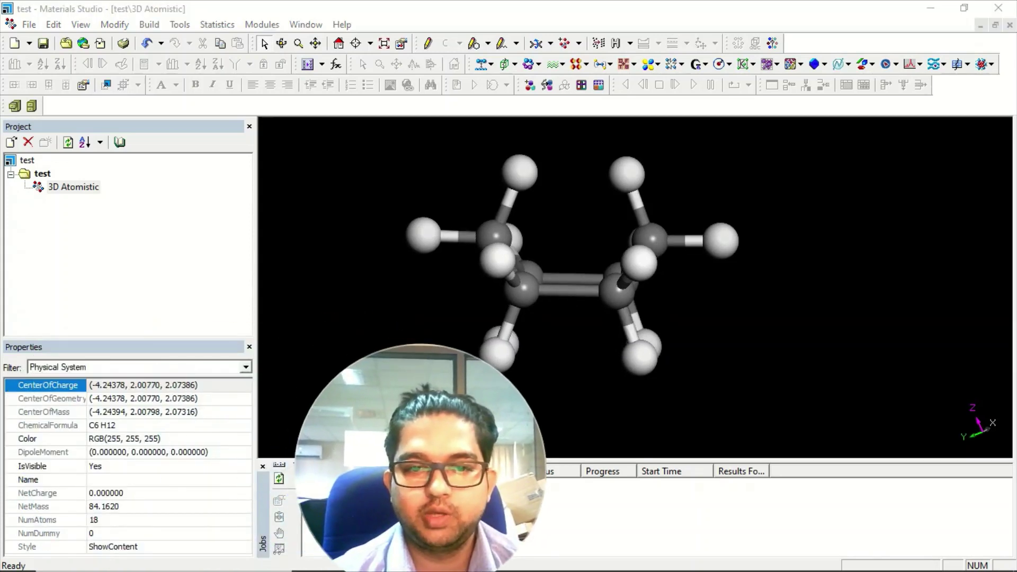
pyautogui.click(583, 295)
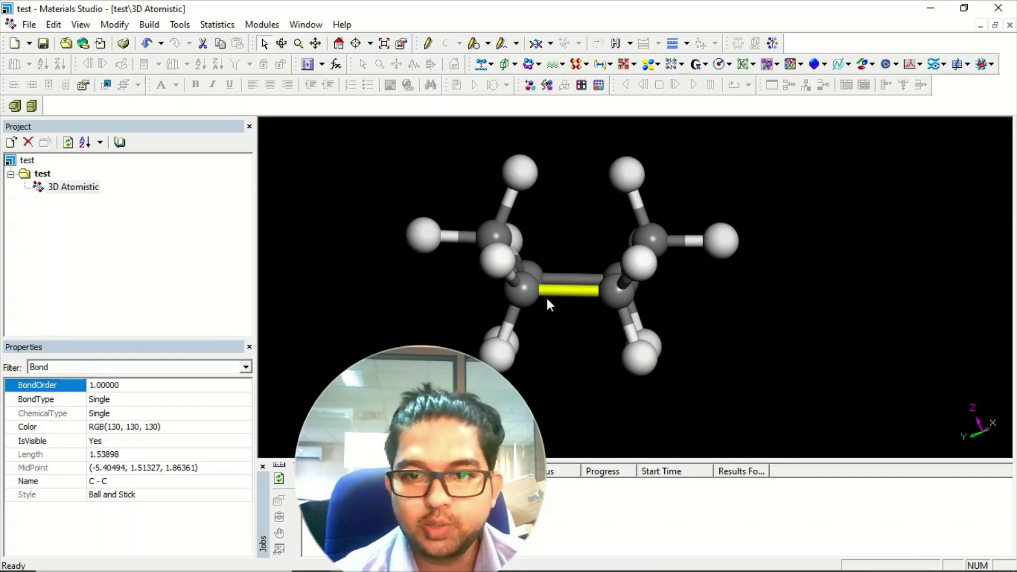
pyautogui.click(567, 296)
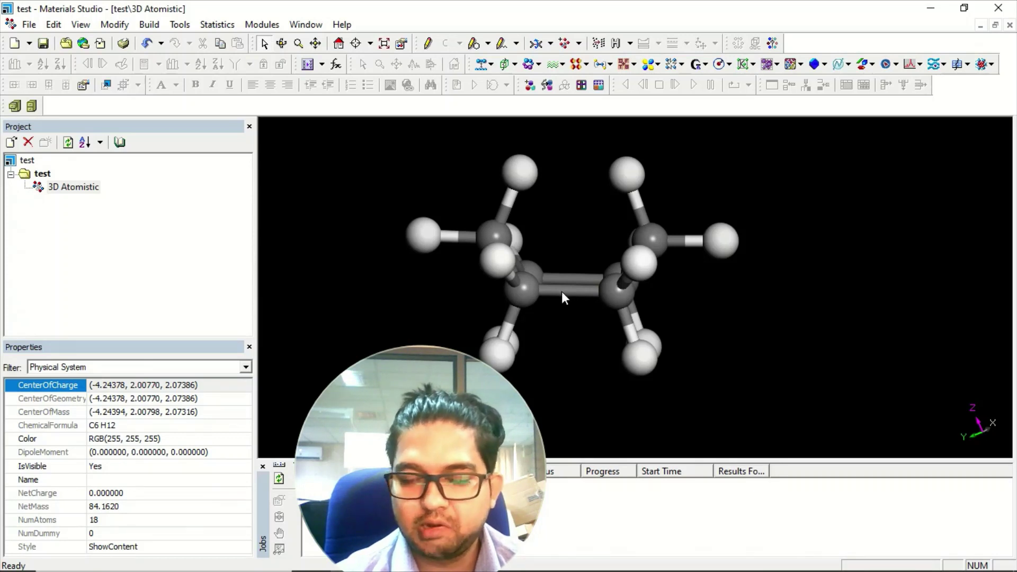
pyautogui.hotkey('ctrl', 'z')
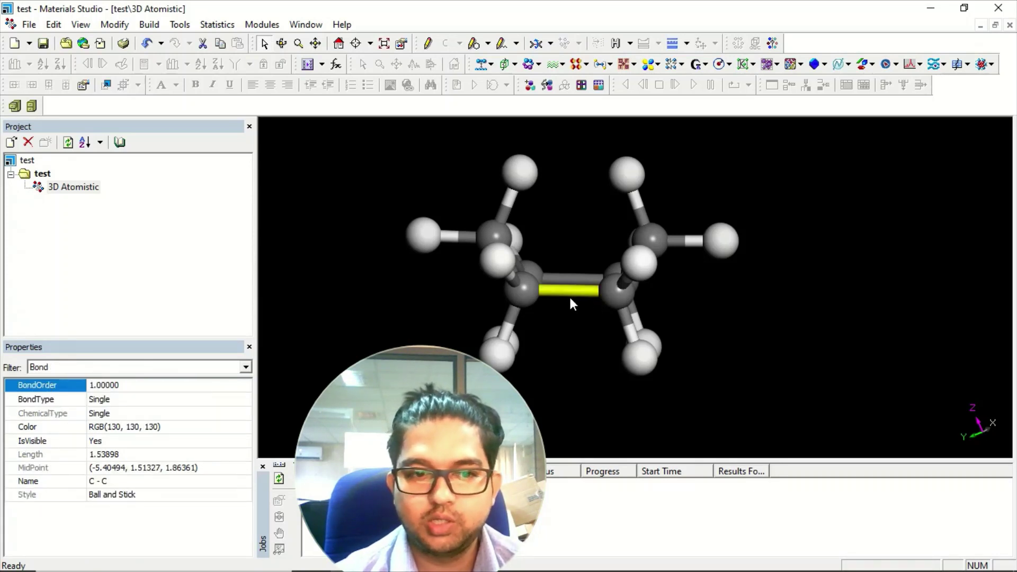
pyautogui.doubleClick(129, 428)
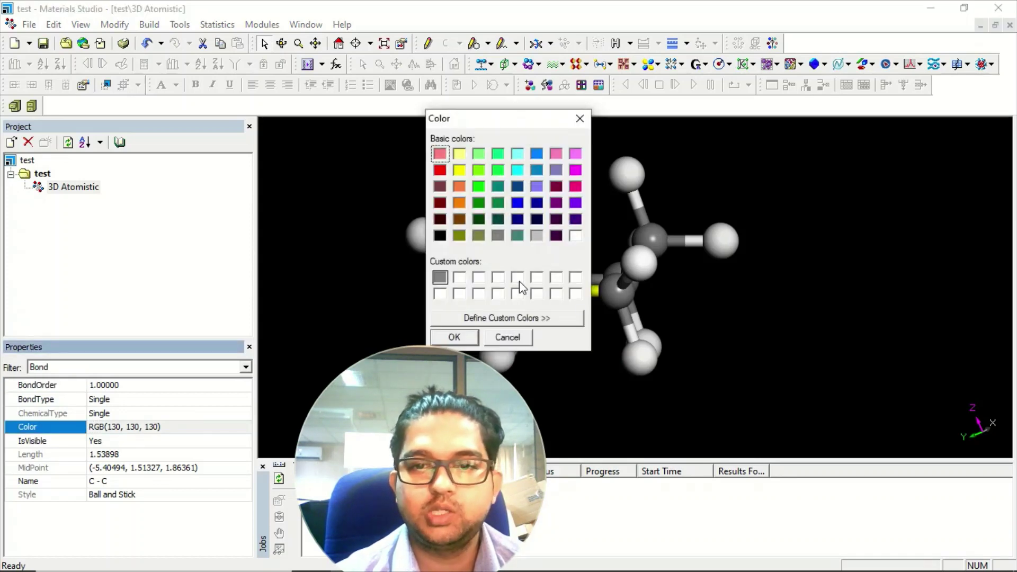
pyautogui.click(580, 118)
pyautogui.click(569, 251)
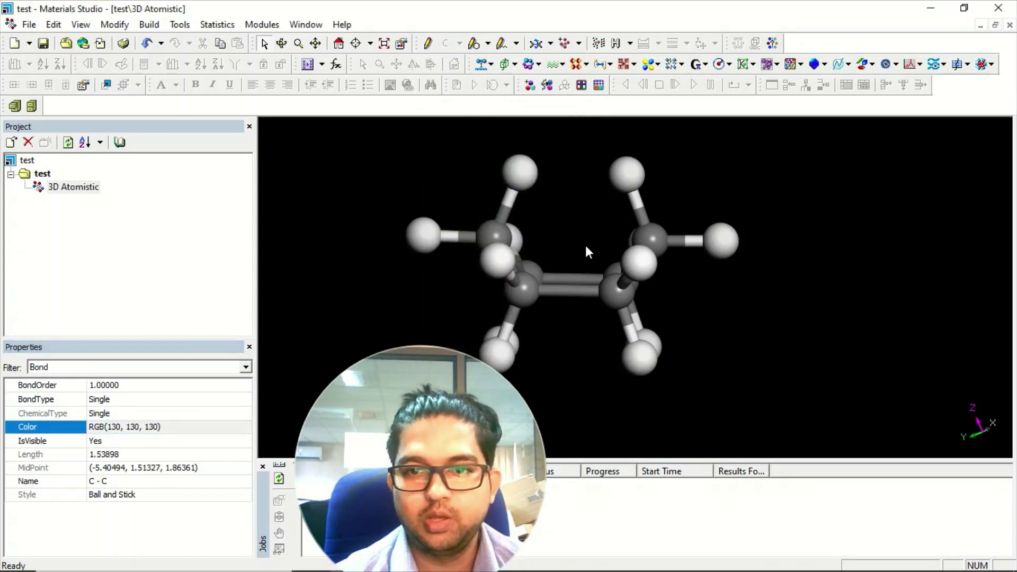
pyautogui.click(538, 300)
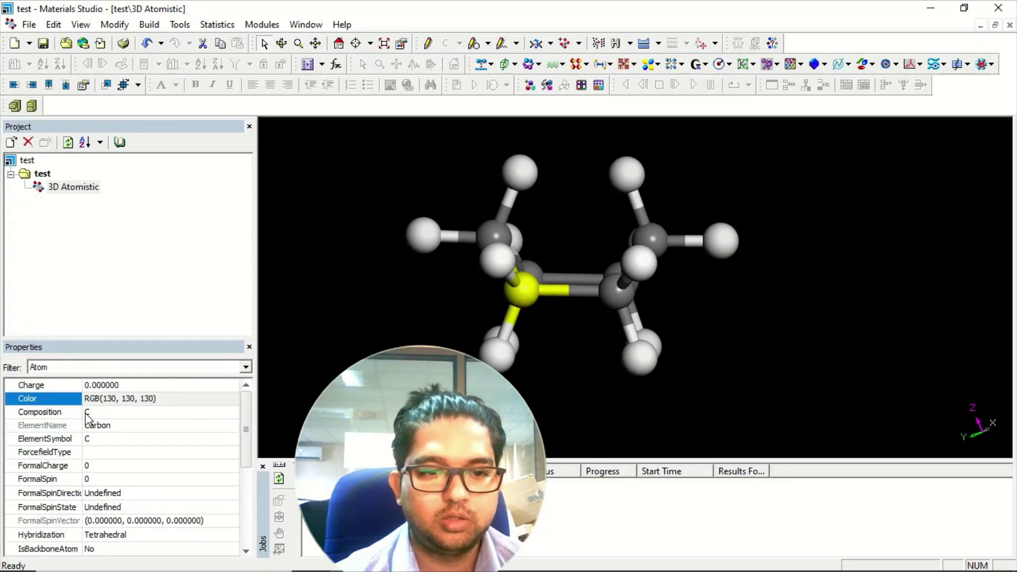
pyautogui.doubleClick(124, 405)
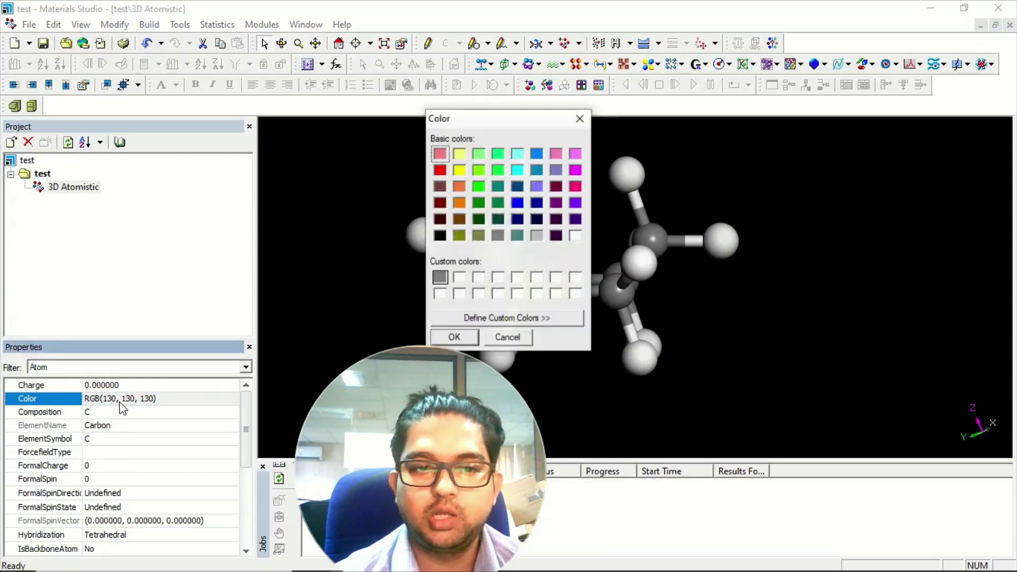
pyautogui.click(502, 336)
pyautogui.click(556, 307)
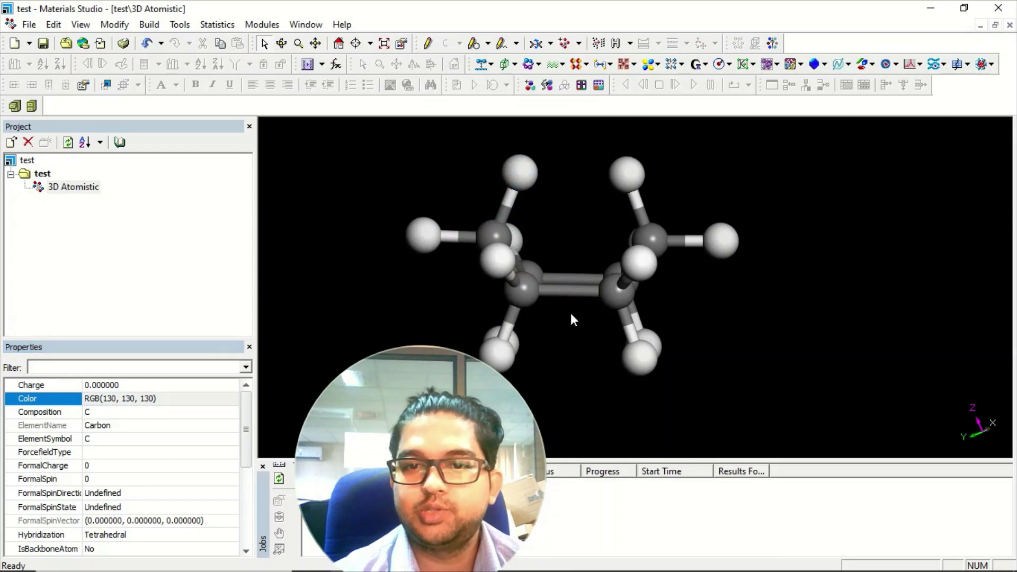
pyautogui.click(566, 291)
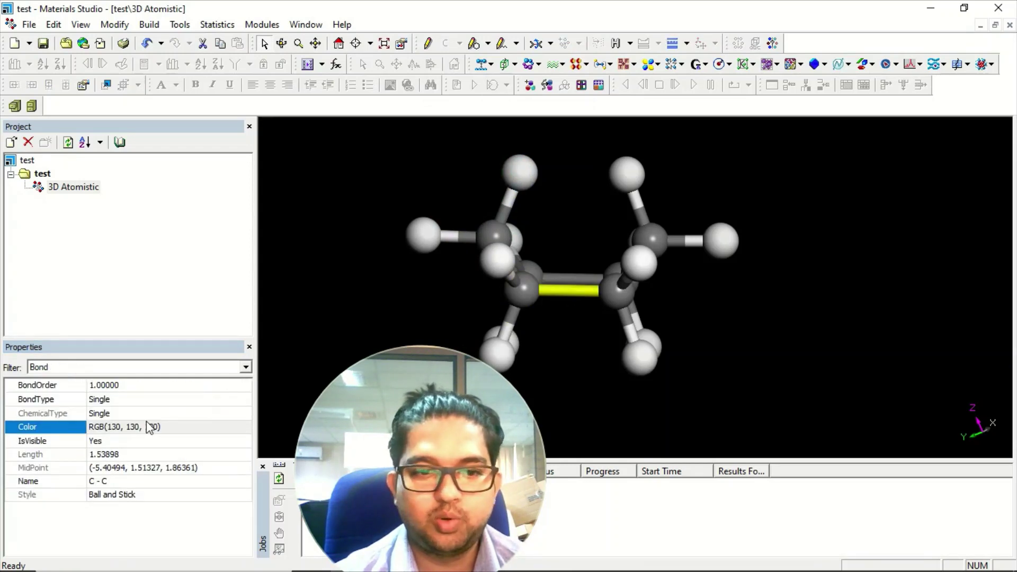
# - Deselect the bond, turn the ring, and measure a 1.540 Å distance between two ring carbons
pyautogui.click(551, 239)
pyautogui.moveTo(570, 227); pyautogui.dragTo(577, 235, button='right')
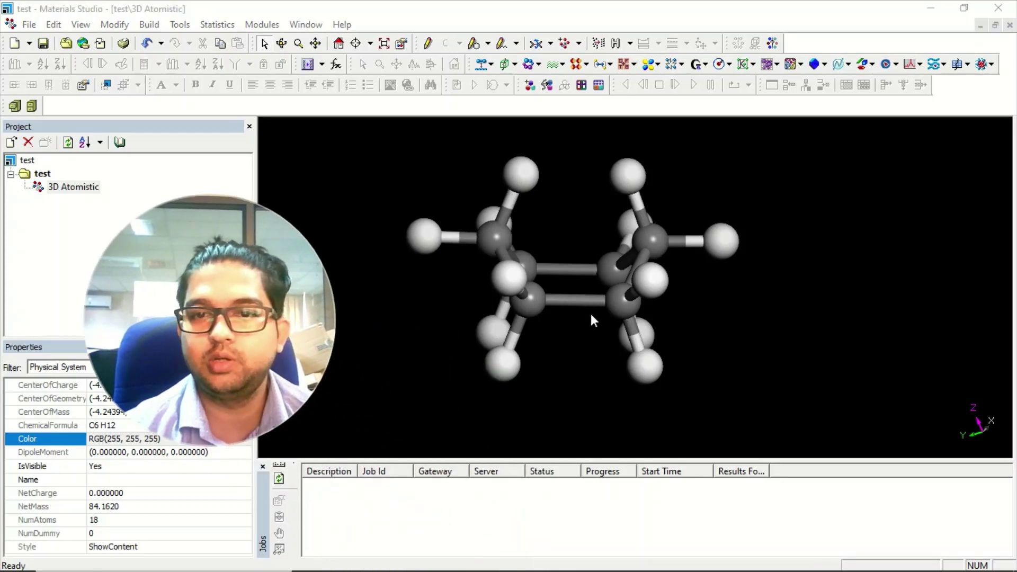
pyautogui.moveTo(576, 334); pyautogui.dragTo(570, 298, button='right')
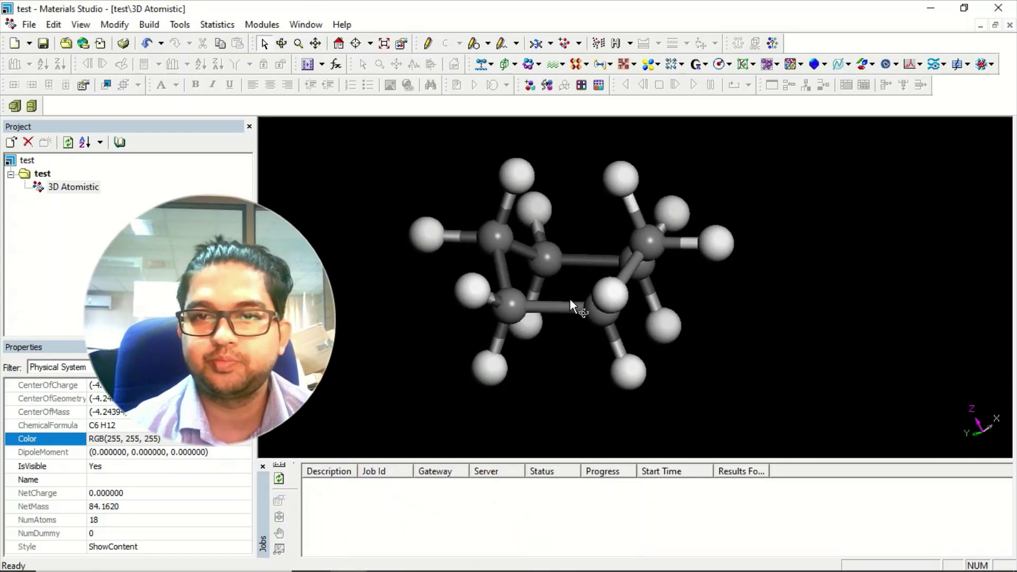
pyautogui.click(551, 45)
pyautogui.click(557, 60)
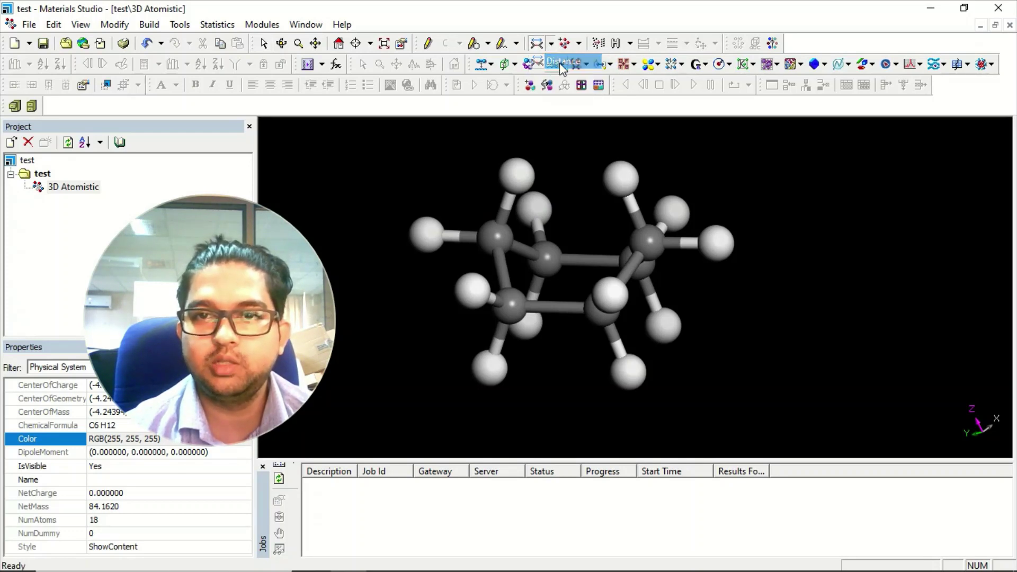
pyautogui.click(529, 309)
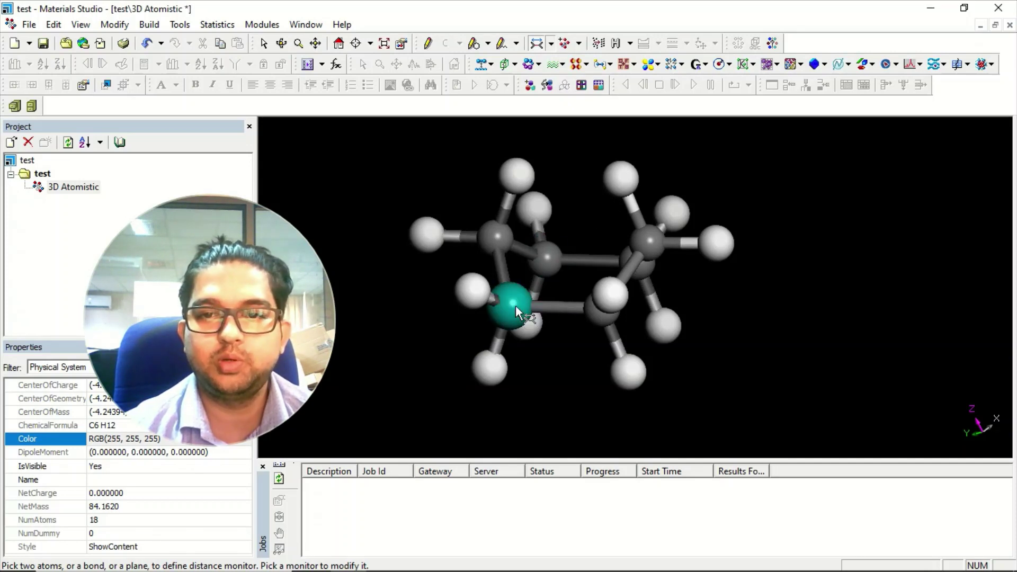
pyautogui.click(515, 305)
pyautogui.click(497, 236)
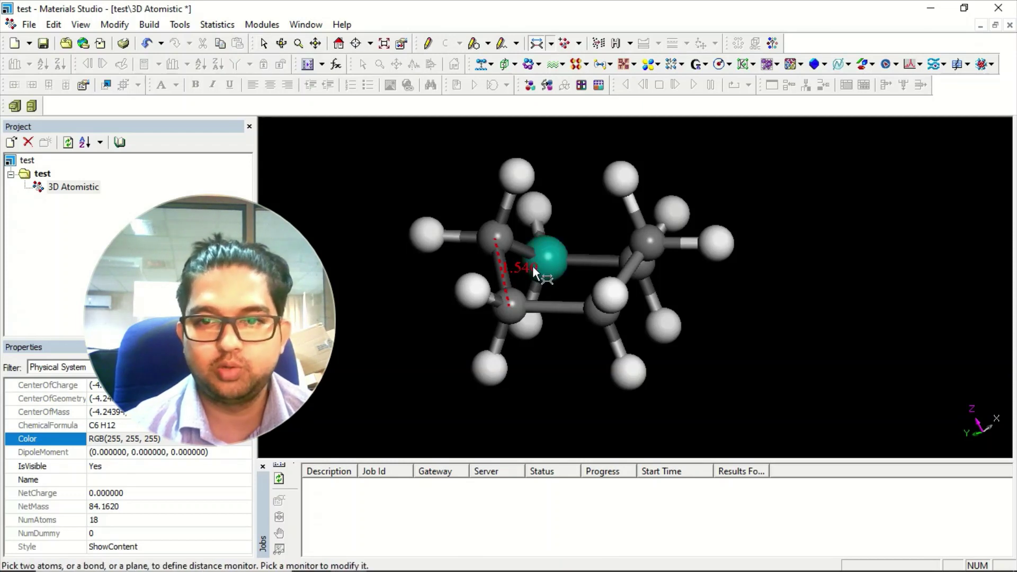
# - Delete the 1.540 distance monitor and turn the ring to a new orientation
pyautogui.click(259, 44)
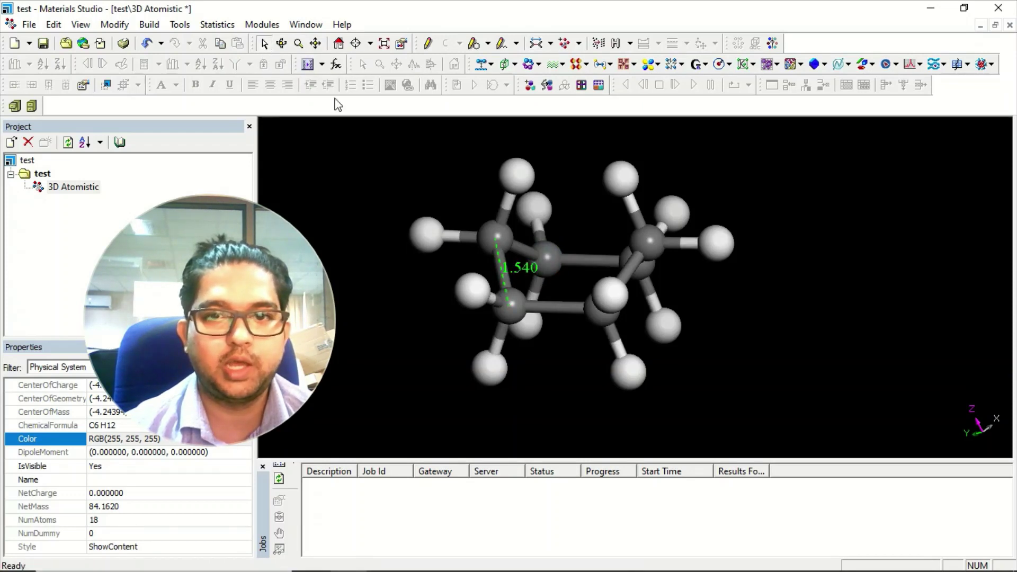
pyautogui.click(521, 269)
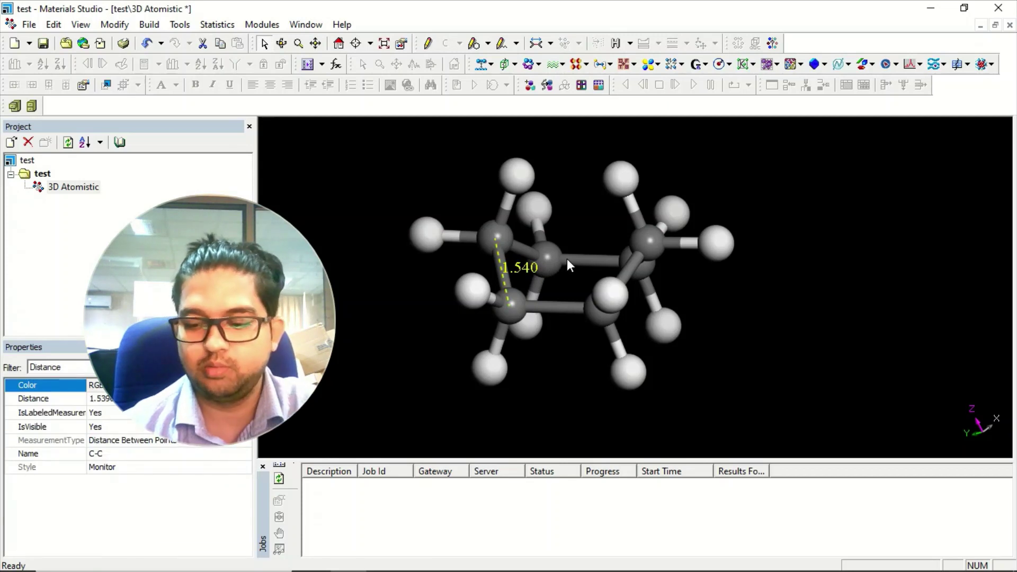
pyautogui.press('Delete')
pyautogui.moveTo(612, 279); pyautogui.dragTo(592, 301, button='right')
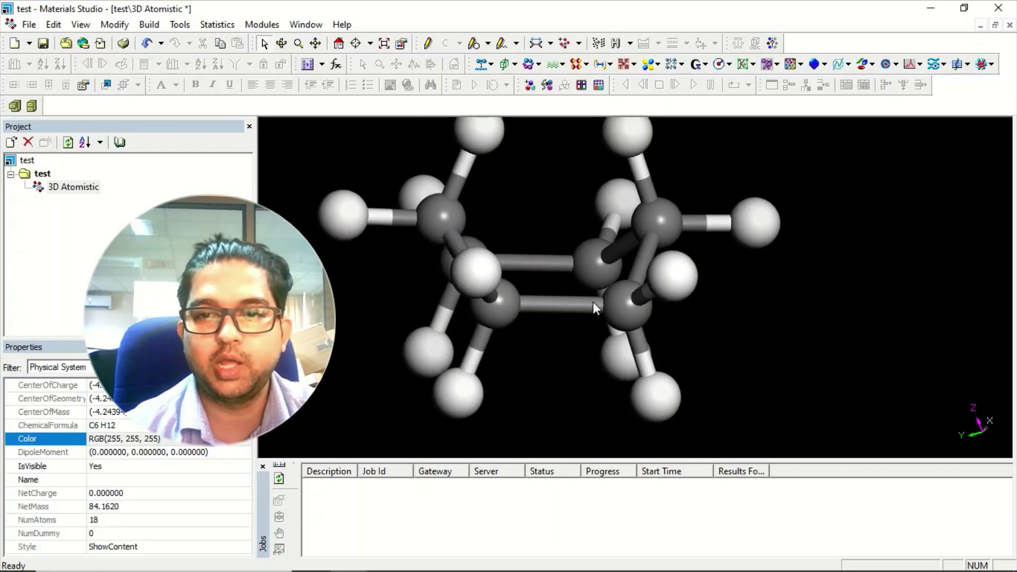
pyautogui.moveTo(665, 271); pyautogui.dragTo(549, 257, button='right')
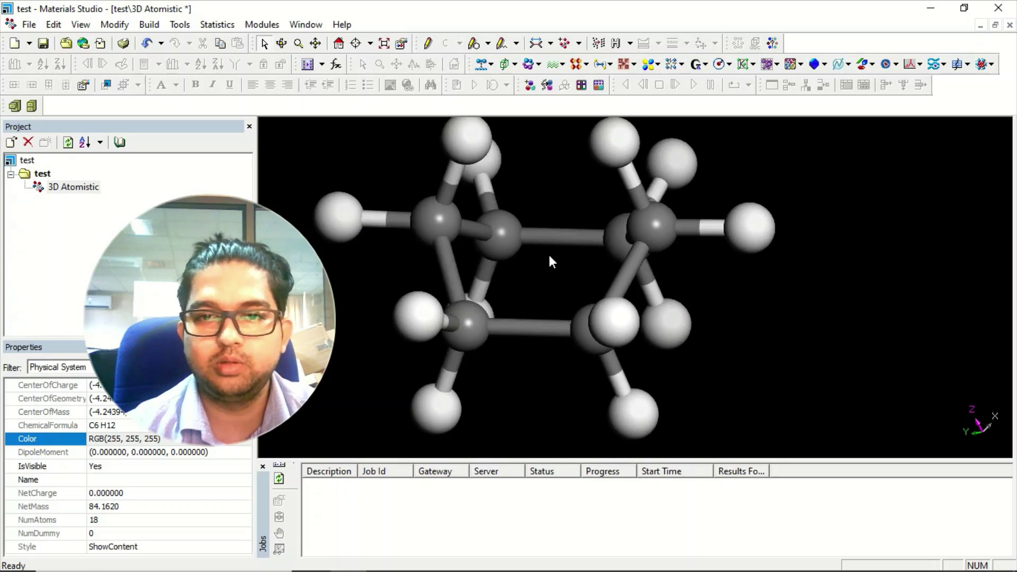
# - Measure the angle across three ring carbons, reading 109.249°
pyautogui.click(551, 43)
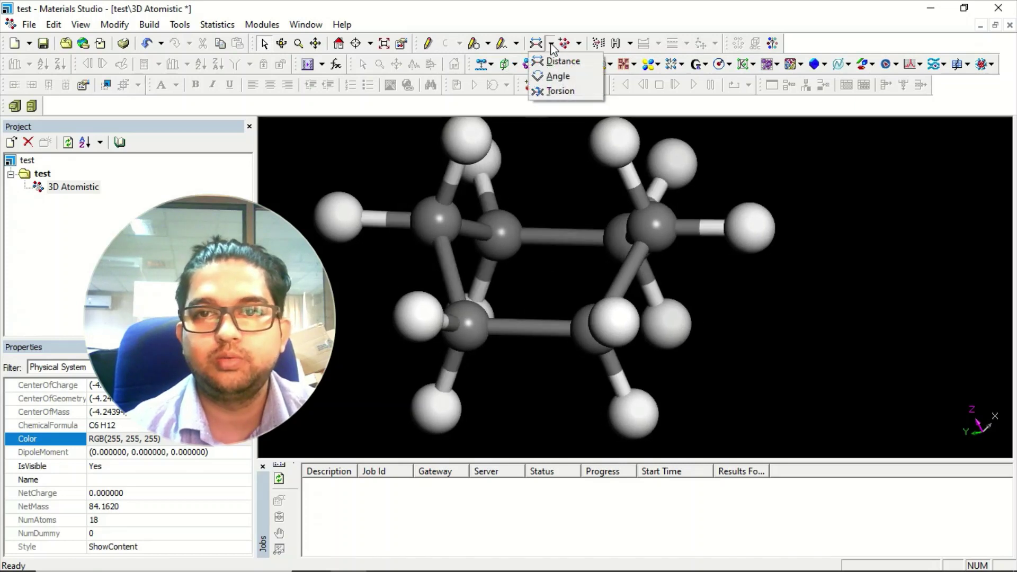
pyautogui.click(558, 77)
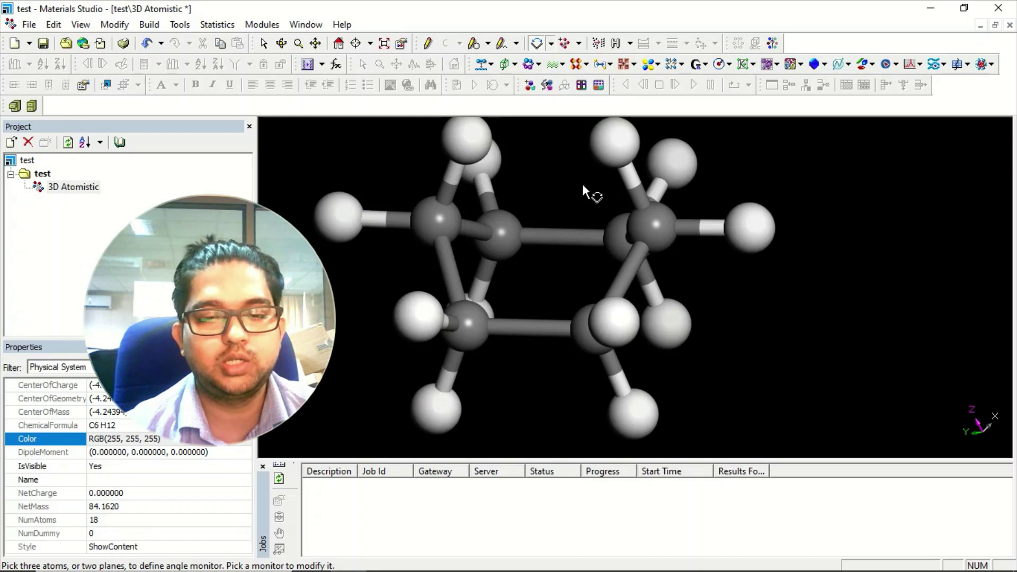
pyautogui.click(476, 335)
pyautogui.click(440, 220)
pyautogui.click(503, 225)
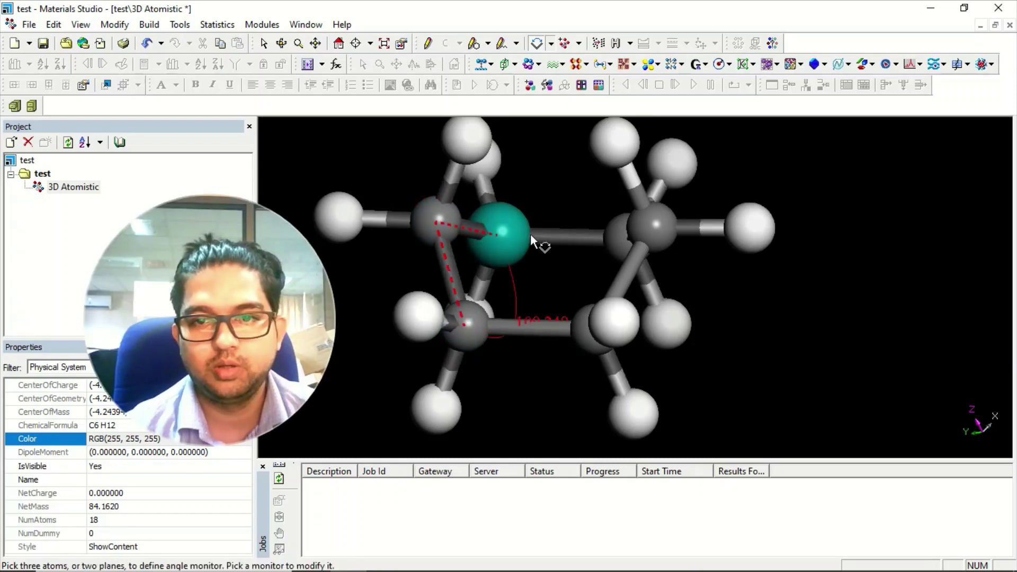
pyautogui.moveTo(526, 226); pyautogui.dragTo(526, 271, button='right')
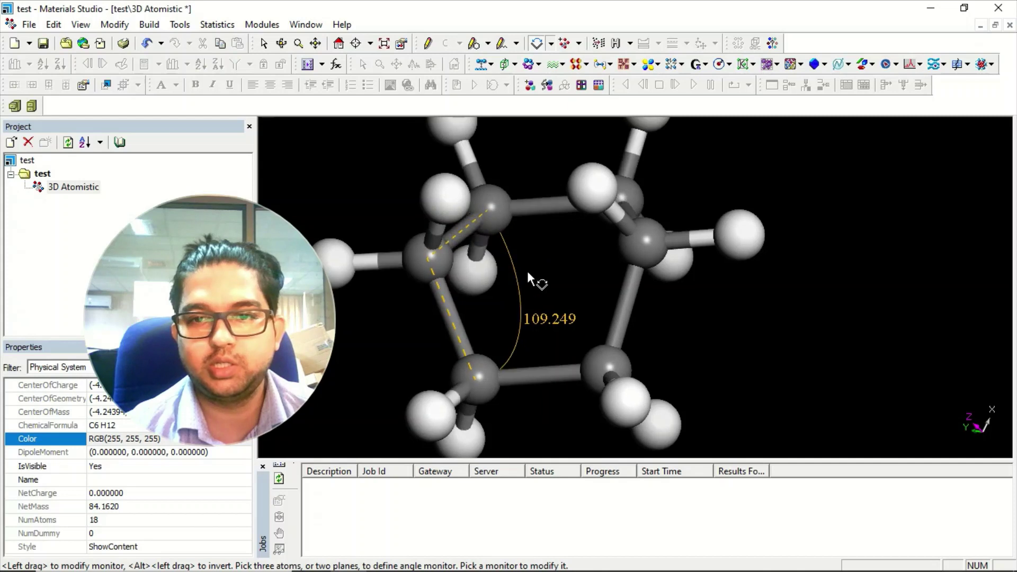
# - Delete the 109.249° angle monitor
pyautogui.click(565, 319)
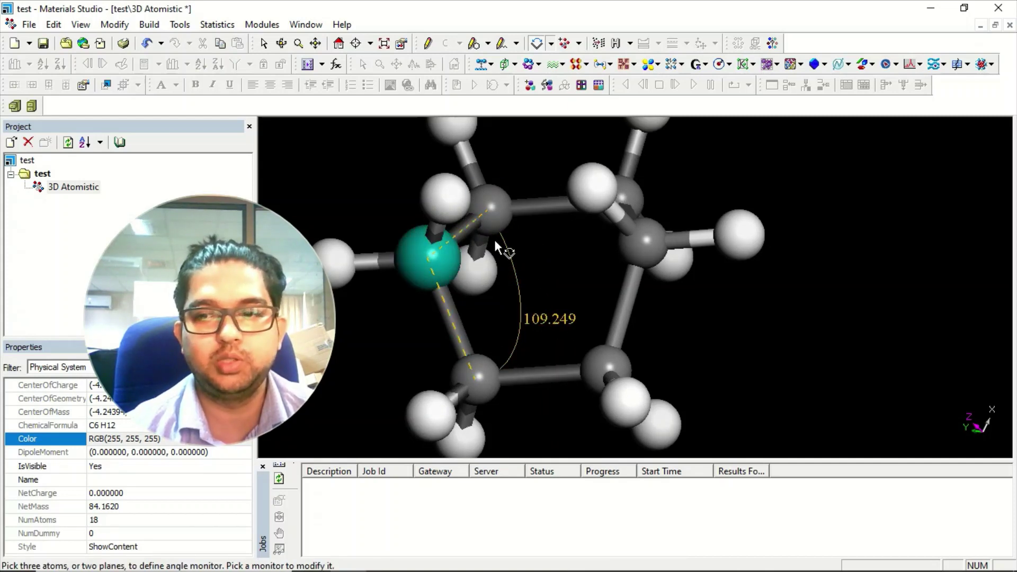
pyautogui.click(281, 44)
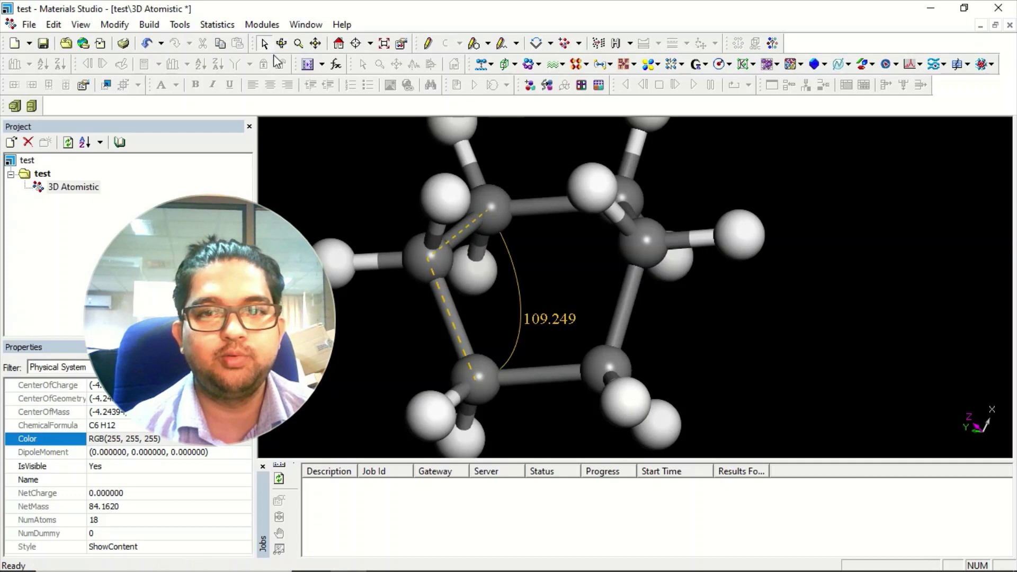
pyautogui.click(558, 317)
pyautogui.press('Delete')
# - Rotate to the chair view and pick the top H, its carbon, the lower-left carbon and lower H
pyautogui.moveTo(554, 304); pyautogui.dragTo(695, 303, button='right')
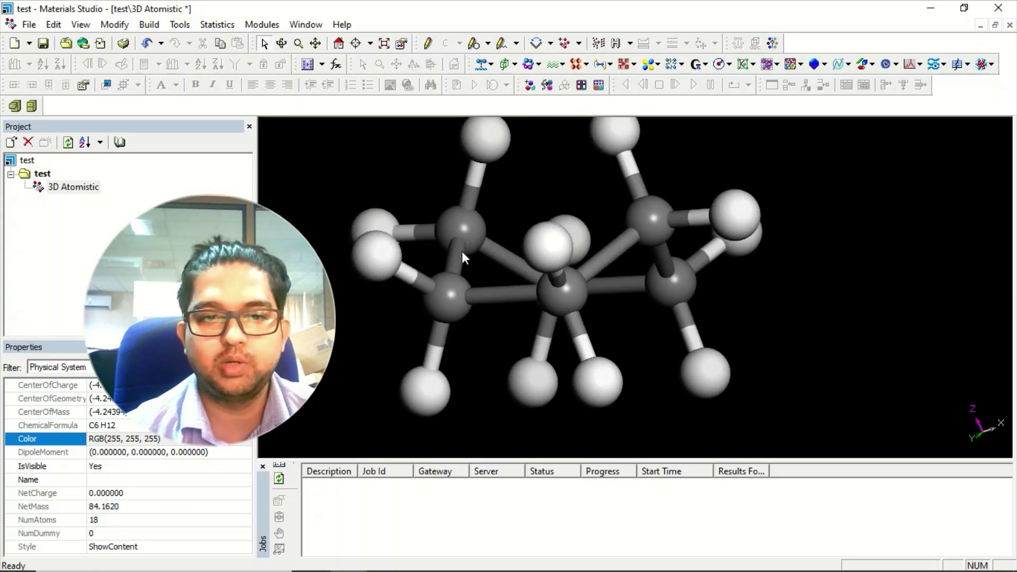
pyautogui.moveTo(610, 243); pyautogui.dragTo(611, 184, button='right')
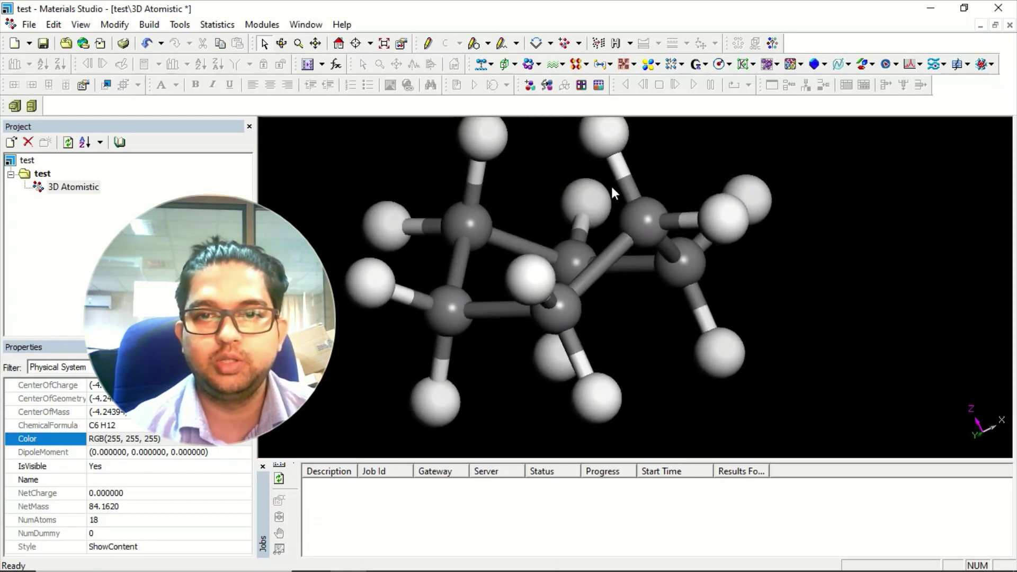
pyautogui.click(485, 137)
pyautogui.click(475, 228)
pyautogui.click(456, 326)
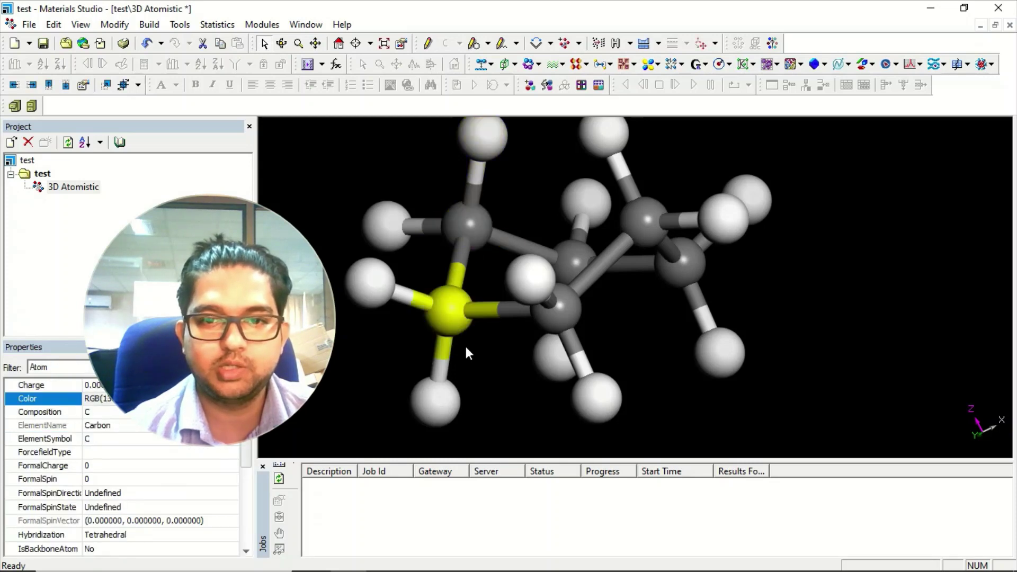
pyautogui.click(443, 400)
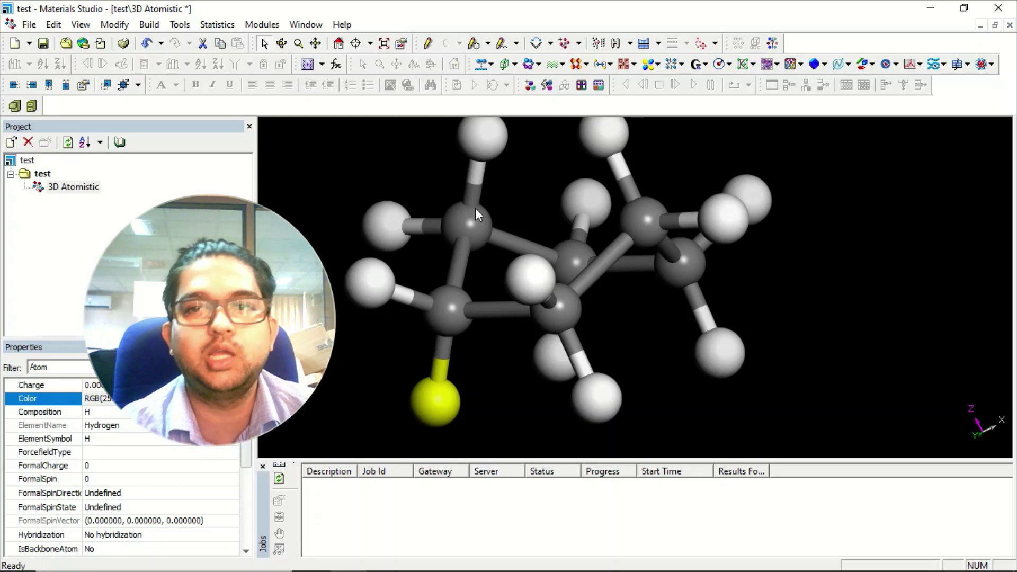
# - Measure the torsion through the top H, its carbon, the lower-left carbon and lower H
pyautogui.click(551, 44)
pyautogui.click(559, 92)
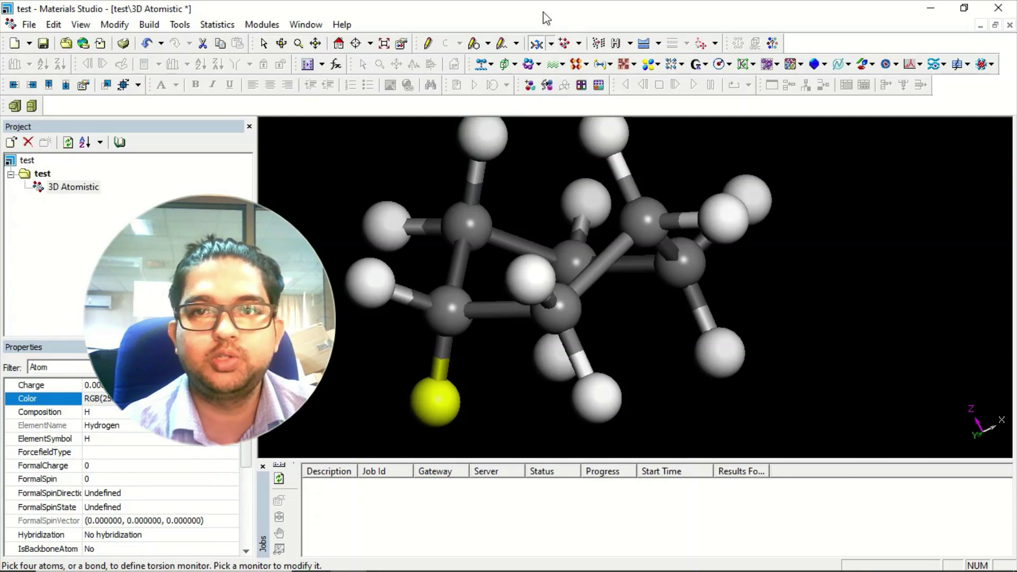
pyautogui.click(496, 135)
pyautogui.click(477, 224)
pyautogui.click(445, 318)
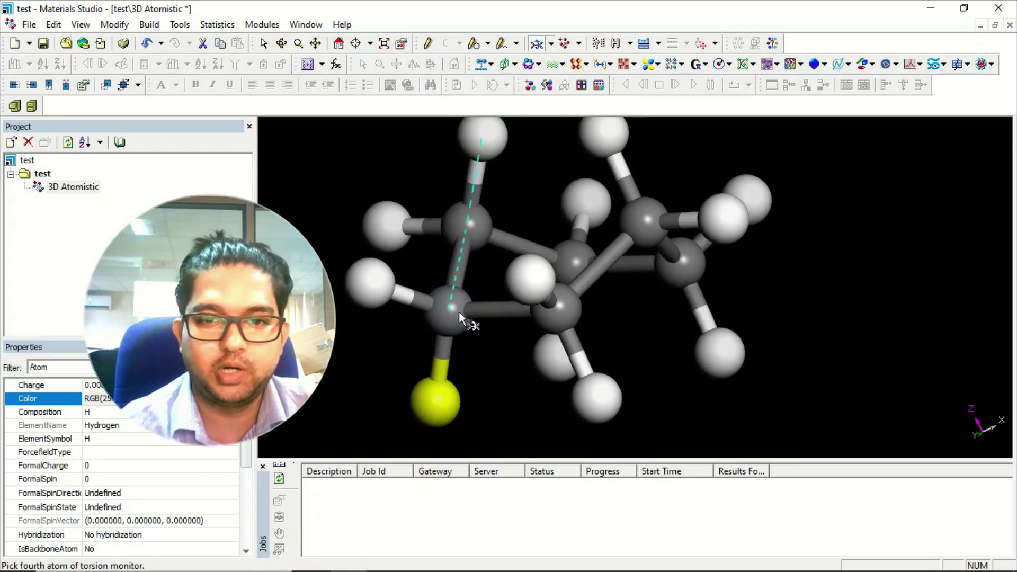
pyautogui.click(439, 399)
# - Rotate the model to inspect the -178.953° torsion monitor from several sides
pyautogui.moveTo(501, 377); pyautogui.dragTo(527, 281, button='right')
pyautogui.moveTo(569, 243)
pyautogui.mouseDown(button='right')
pyautogui.moveTo(573, 288)
pyautogui.moveTo(580, 271)
pyautogui.moveTo(566, 262)
pyautogui.mouseUp(button='right')
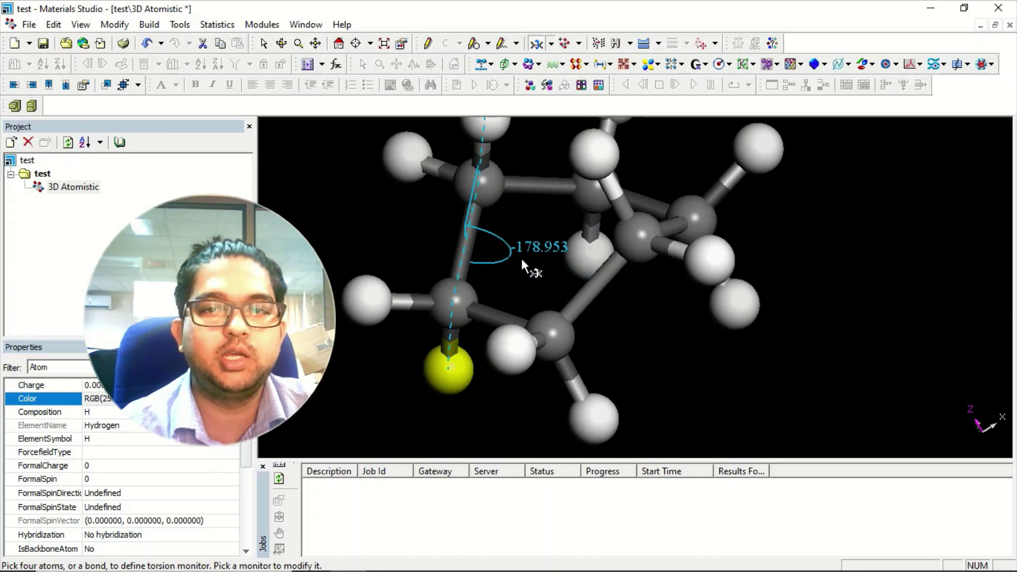
pyautogui.moveTo(525, 268); pyautogui.dragTo(521, 238, button='right')
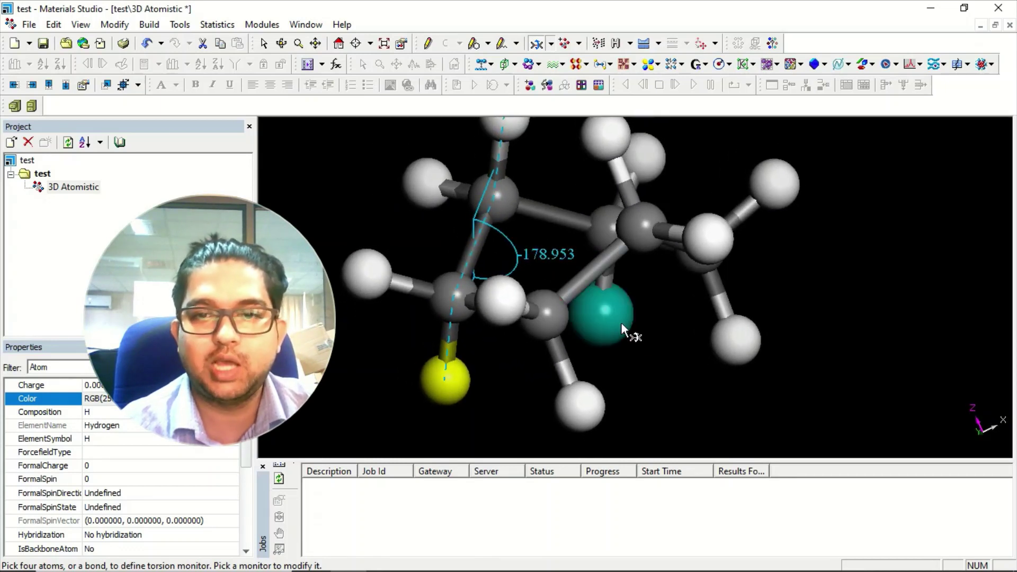
pyautogui.moveTo(687, 344)
pyautogui.mouseDown(button='right')
pyautogui.moveTo(703, 323)
pyautogui.moveTo(691, 339)
pyautogui.mouseUp(button='right')
pyautogui.moveTo(538, 241); pyautogui.dragTo(553, 282, button='right')
pyautogui.click(547, 336)
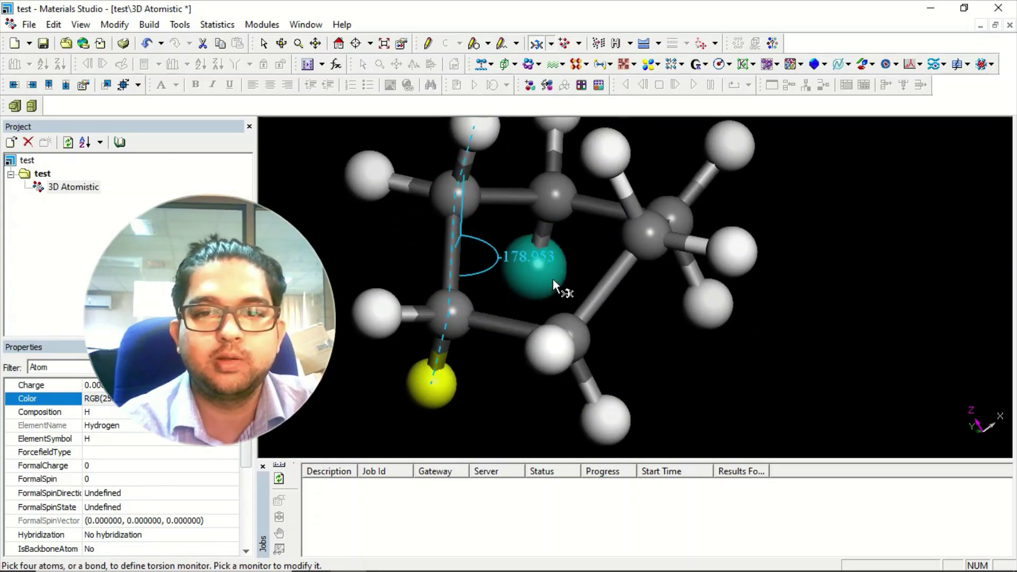
pyautogui.moveTo(647, 331); pyautogui.dragTo(535, 246, button='right')
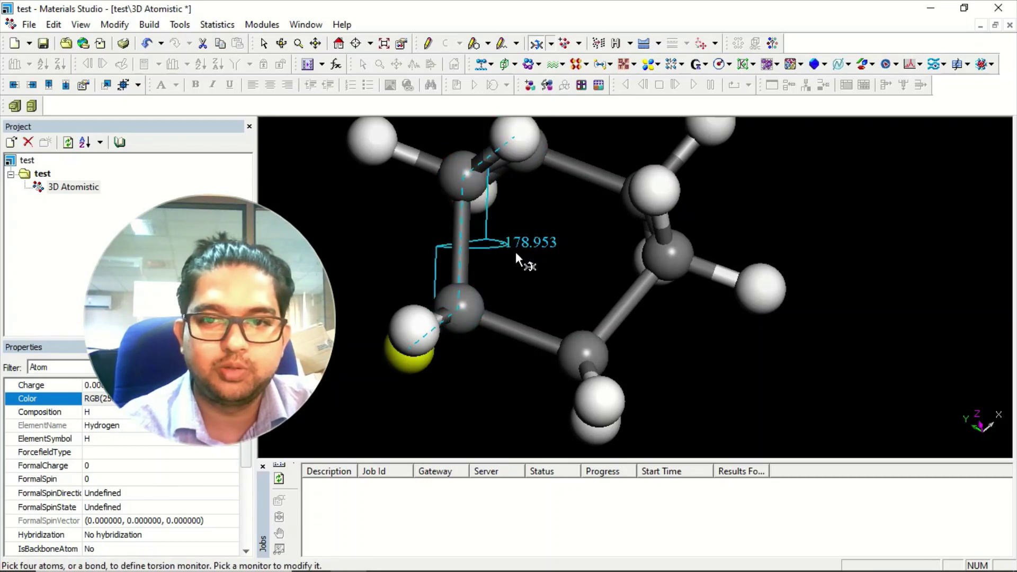
pyautogui.moveTo(579, 259); pyautogui.dragTo(532, 228, button='right')
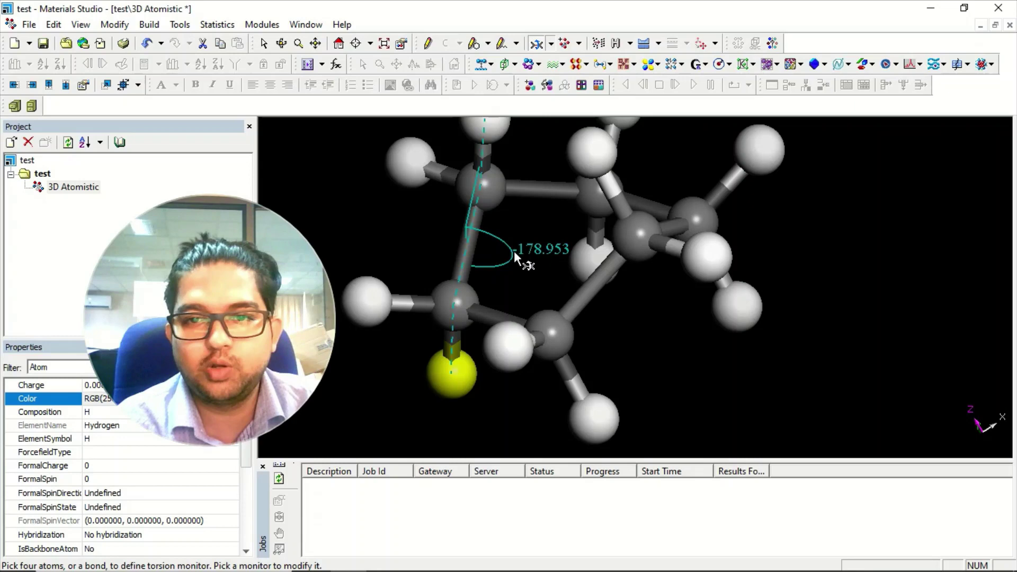
pyautogui.click(264, 43)
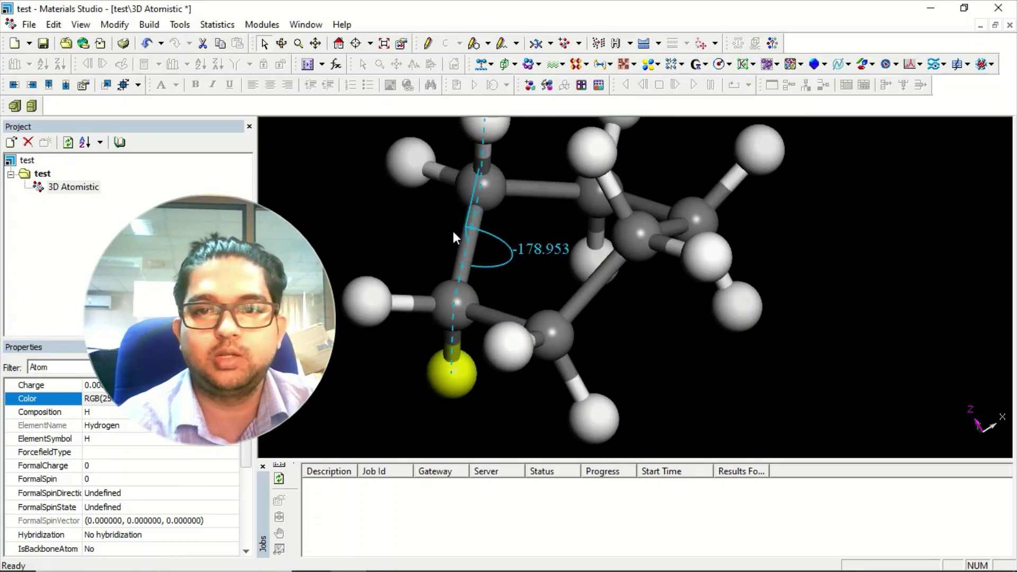
# - Delete the torsion monitor and rotate the molecule to a new viewpoint
pyautogui.click(529, 250)
pyautogui.press('Delete')
pyautogui.moveTo(638, 334); pyautogui.dragTo(728, 196, button='right')
pyautogui.moveTo(728, 196); pyautogui.dragTo(694, 202, button='middle')
pyautogui.moveTo(693, 202); pyautogui.dragTo(664, 210, button='right')
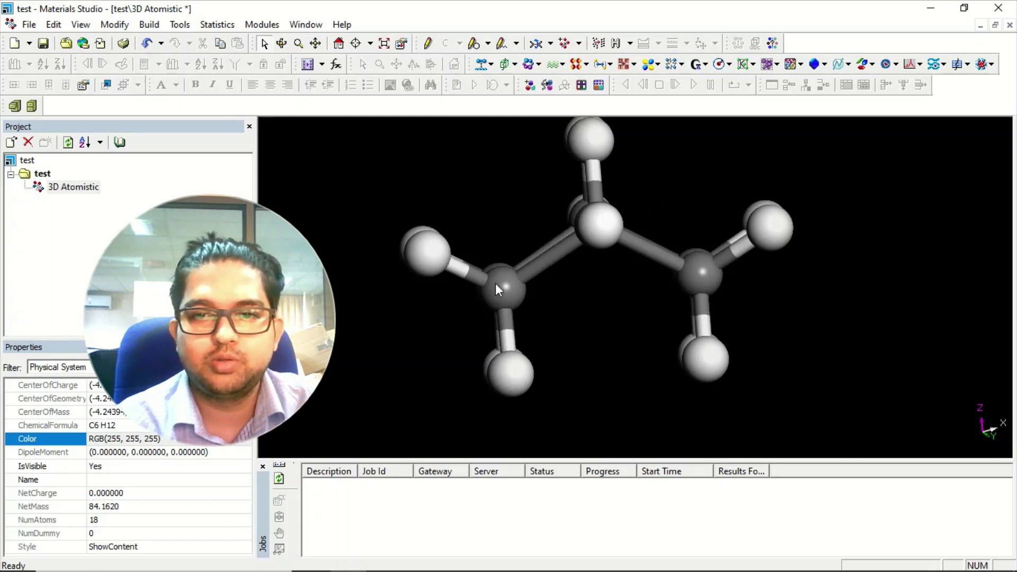
# - Turn to a side-on view and select the upper-left ring carbon with its hydrogen
pyautogui.moveTo(484, 259); pyautogui.dragTo(632, 291, button='right')
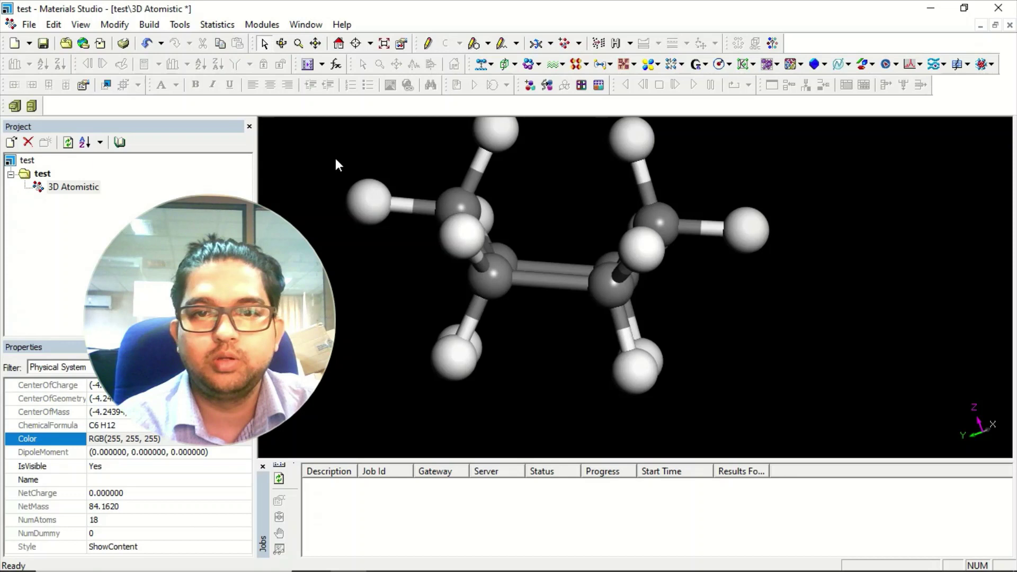
pyautogui.scroll(-2, 575, 249)
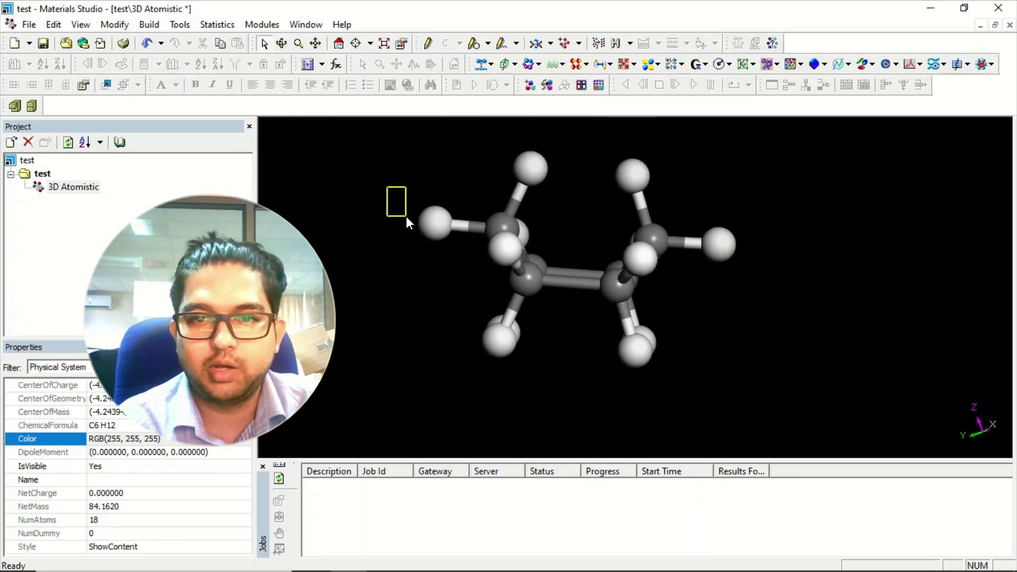
pyautogui.click(511, 220)
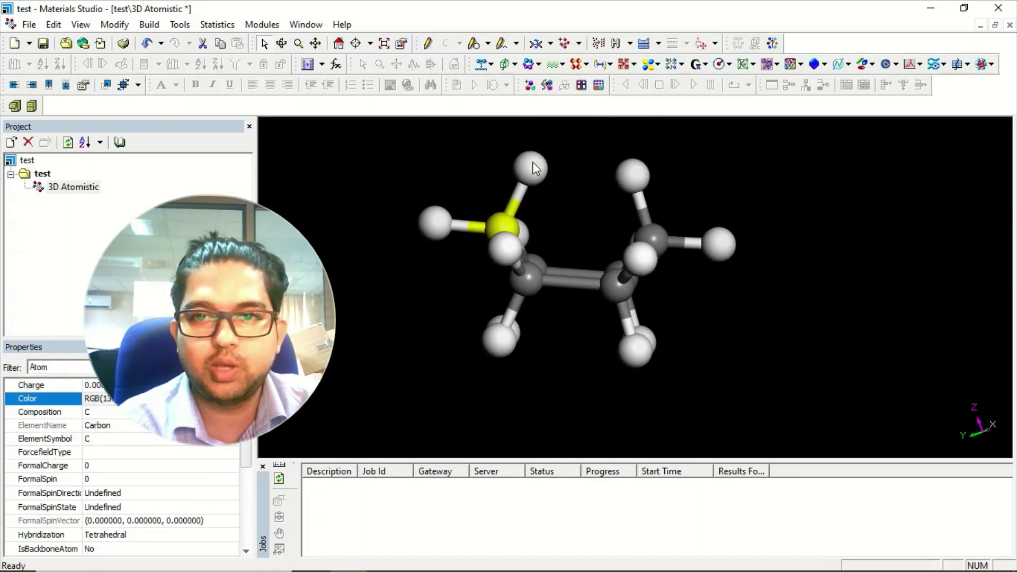
pyautogui.keyDown('shift'); pyautogui.click(433, 215); pyautogui.keyUp('shift')
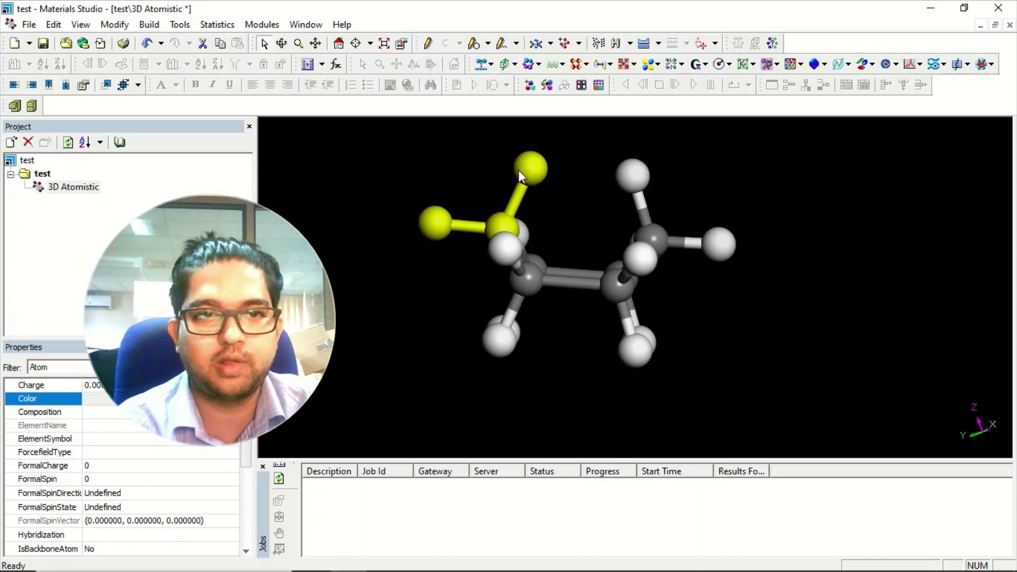
# - In the Movement dialog, shift the CH3 group down in 0.1 Å steps and rotate it 5° at a time
pyautogui.click(82, 84)
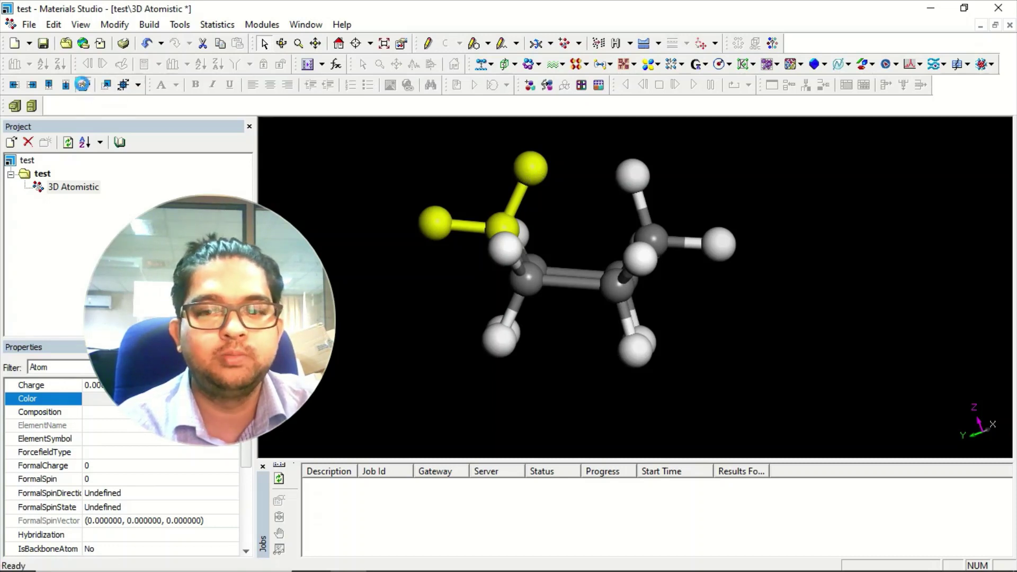
pyautogui.moveTo(210, 130); pyautogui.dragTo(222, 52)
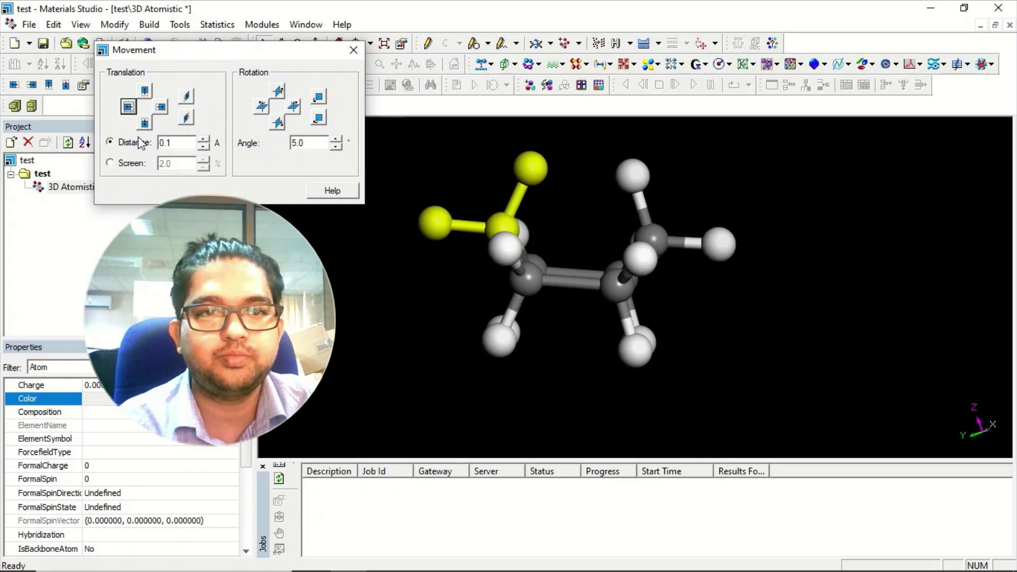
pyautogui.click(144, 123)
pyautogui.click(144, 123)
pyautogui.click(144, 123)
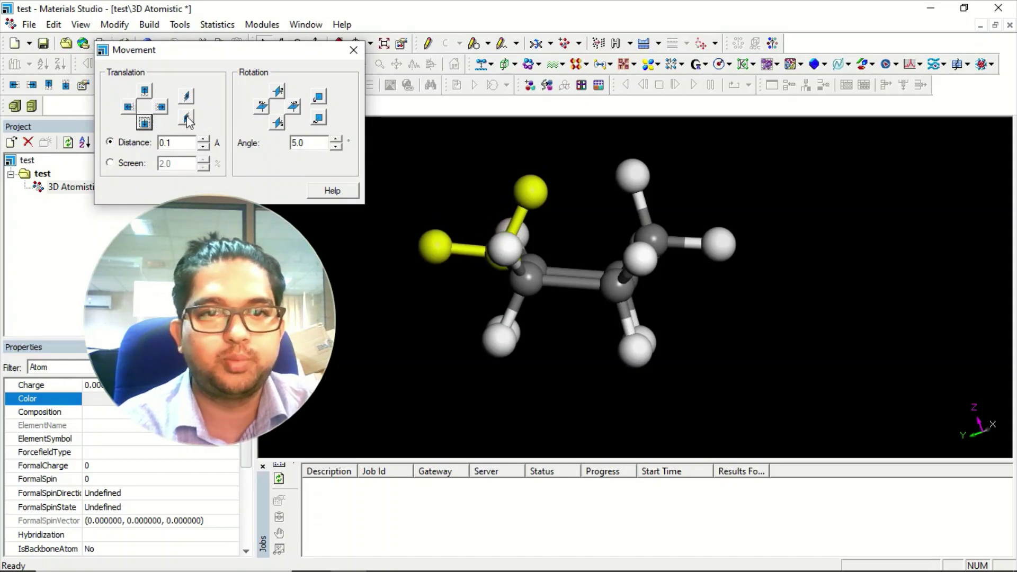
pyautogui.click(316, 97)
pyautogui.click(317, 97)
pyautogui.click(316, 97)
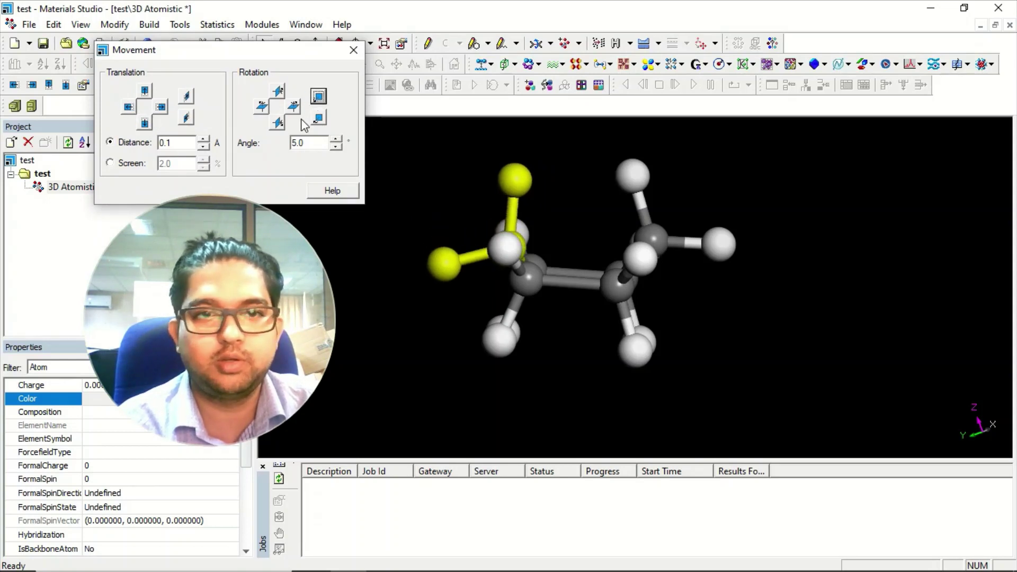
pyautogui.click(144, 123)
pyautogui.click(144, 123)
pyautogui.click(144, 123)
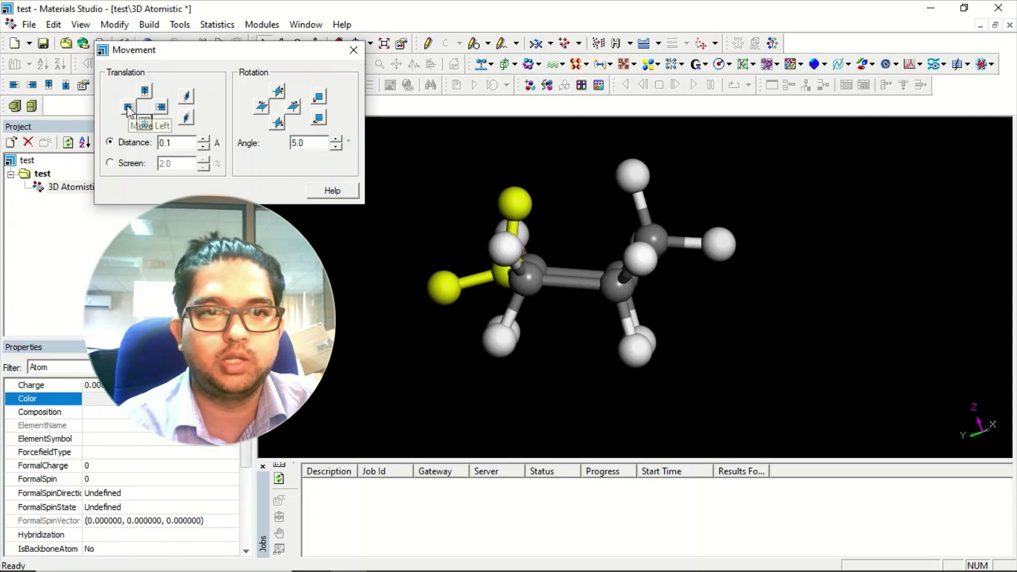
# - Keep rotating the CH3 group and shift it down and left until it sits beside the chain
pyautogui.click(317, 100)
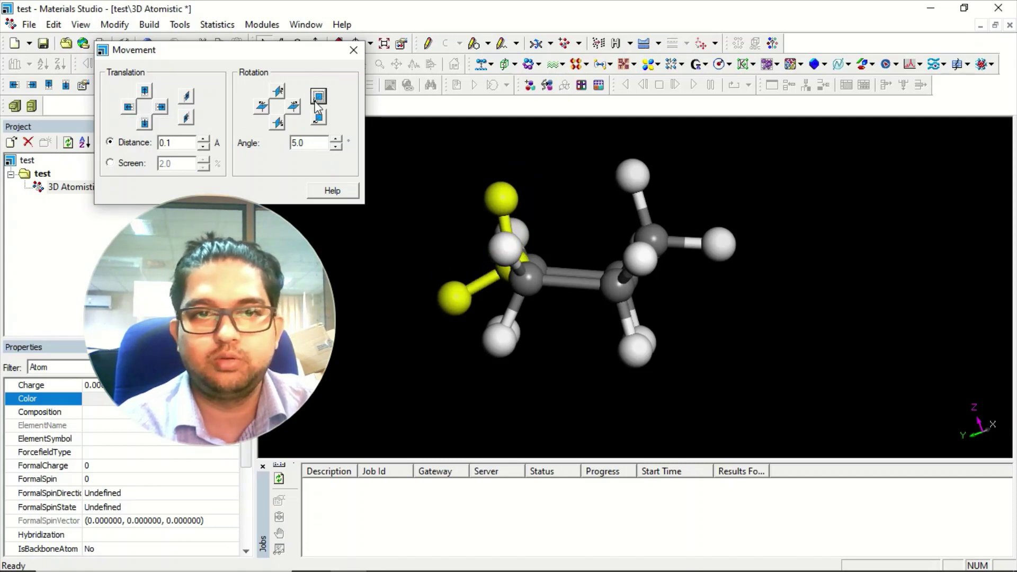
pyautogui.click(144, 123)
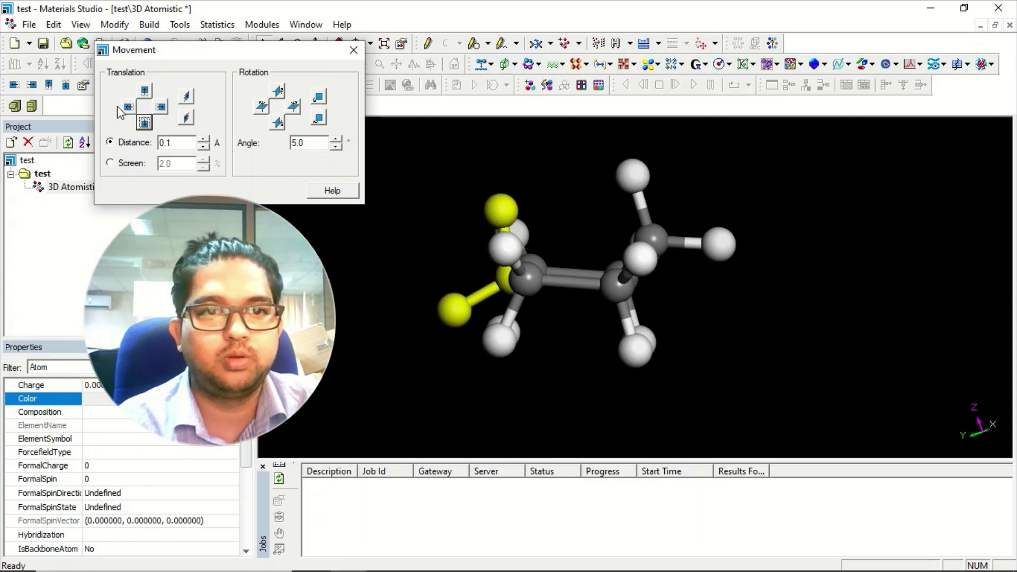
pyautogui.click(318, 98)
pyautogui.click(318, 98)
pyautogui.click(318, 100)
pyautogui.click(144, 123)
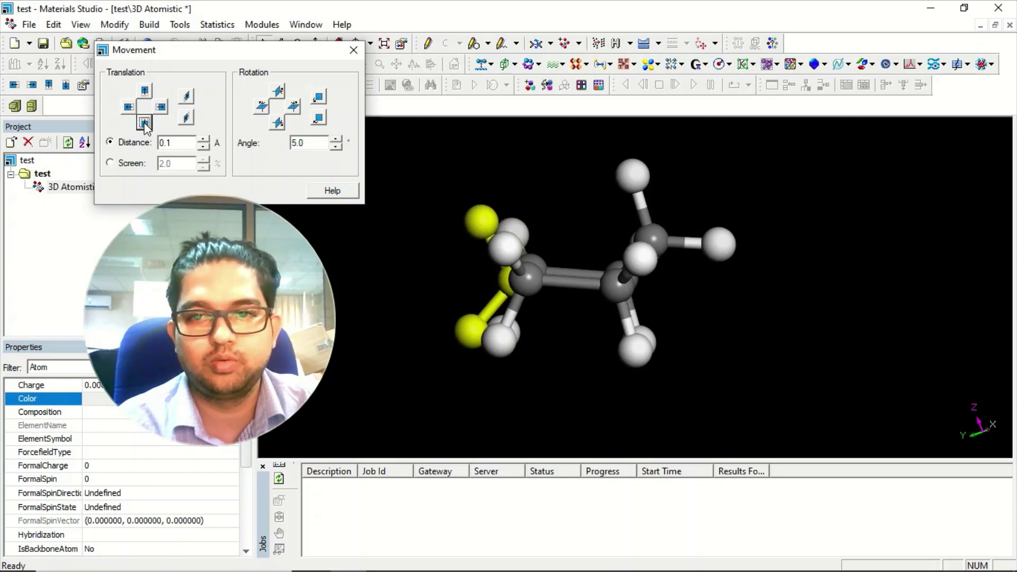
pyautogui.click(128, 106)
pyautogui.click(128, 106)
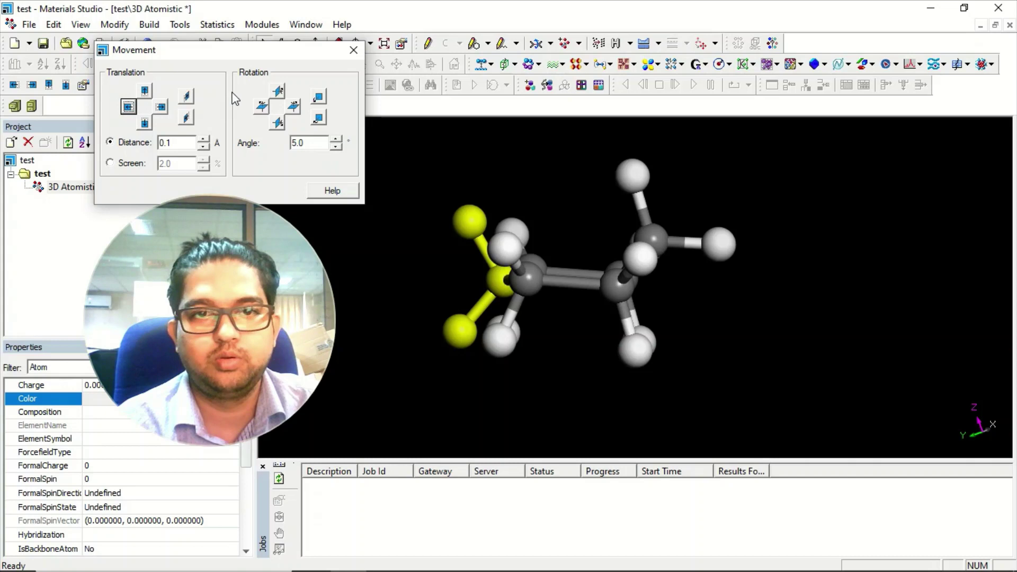
pyautogui.click(145, 91)
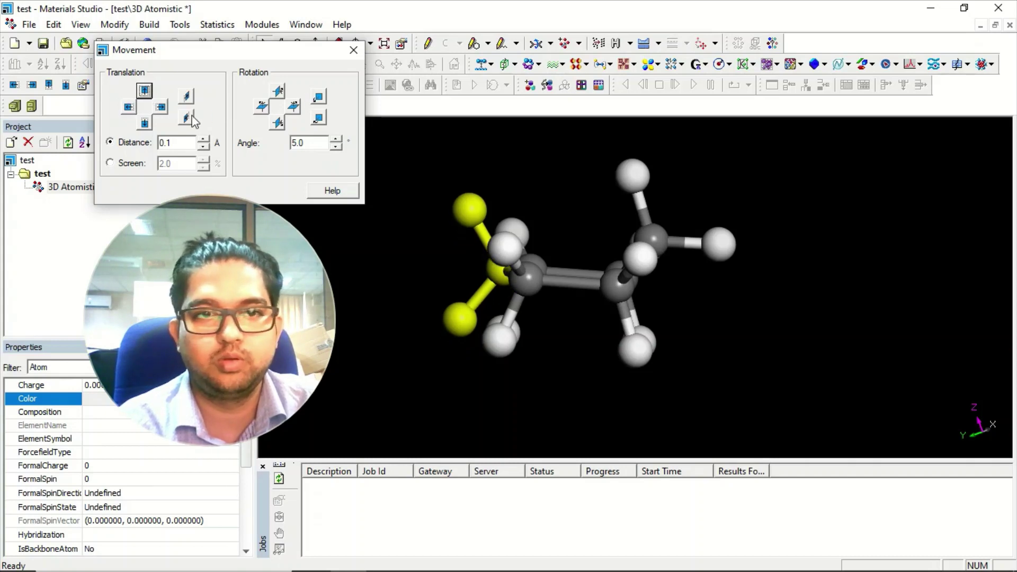
pyautogui.click(129, 106)
pyautogui.moveTo(407, 185); pyautogui.dragTo(601, 224, button='right')
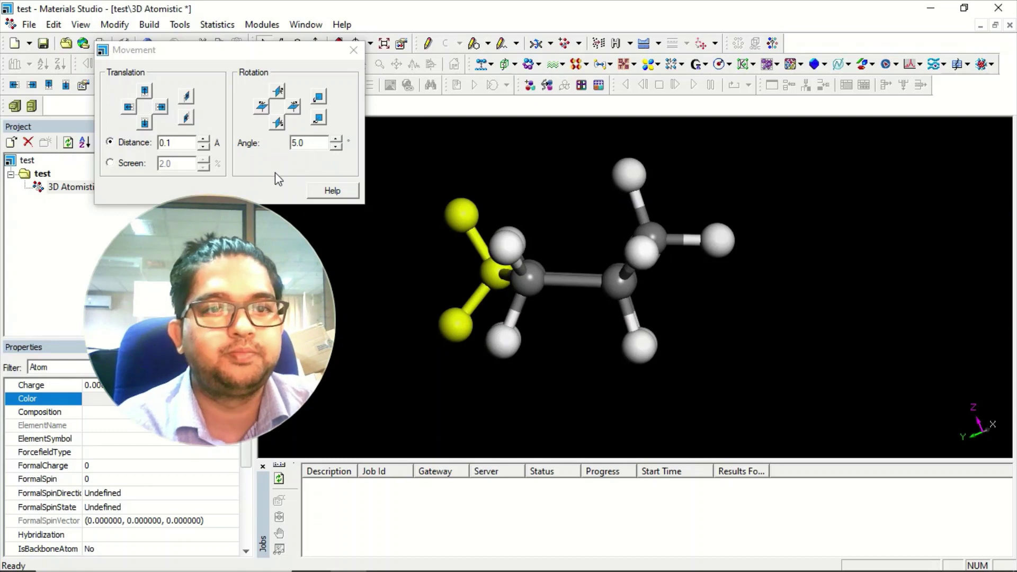
pyautogui.click(128, 106)
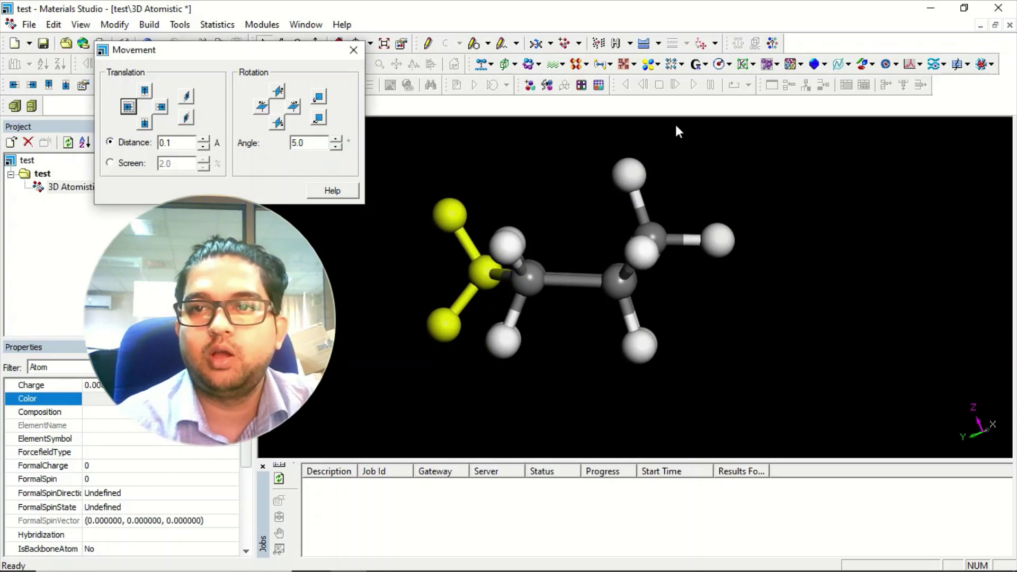
# - Clean the molecule's geometry and run Find Symmetry, which reports point group C1
pyautogui.click(602, 48)
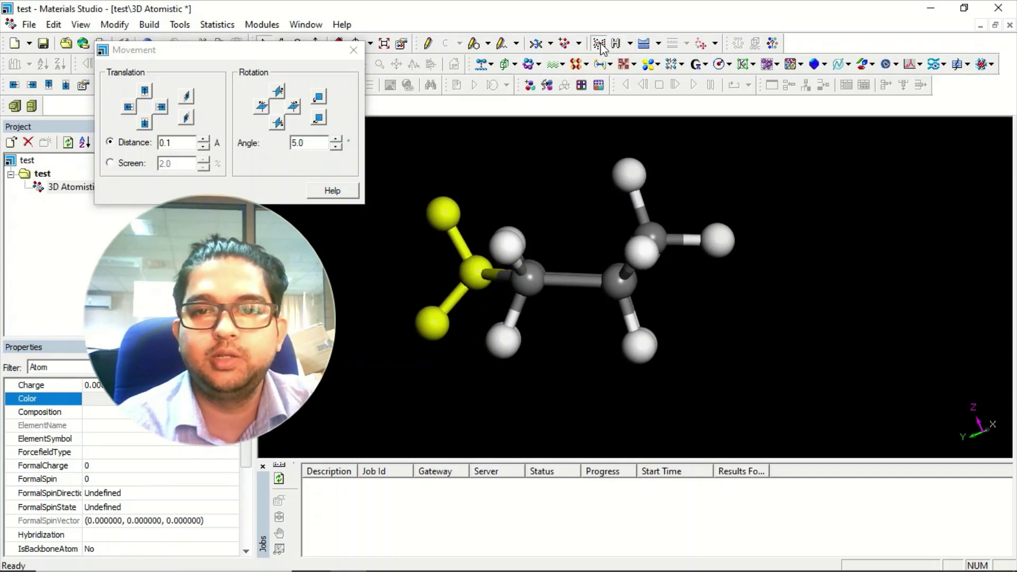
pyautogui.click(773, 45)
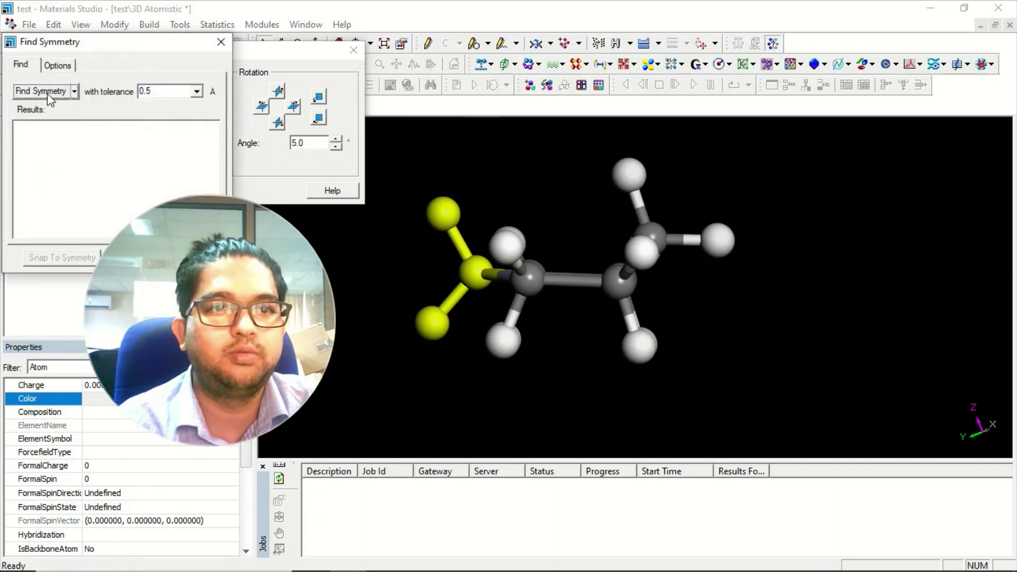
pyautogui.click(50, 91)
pyautogui.click(62, 257)
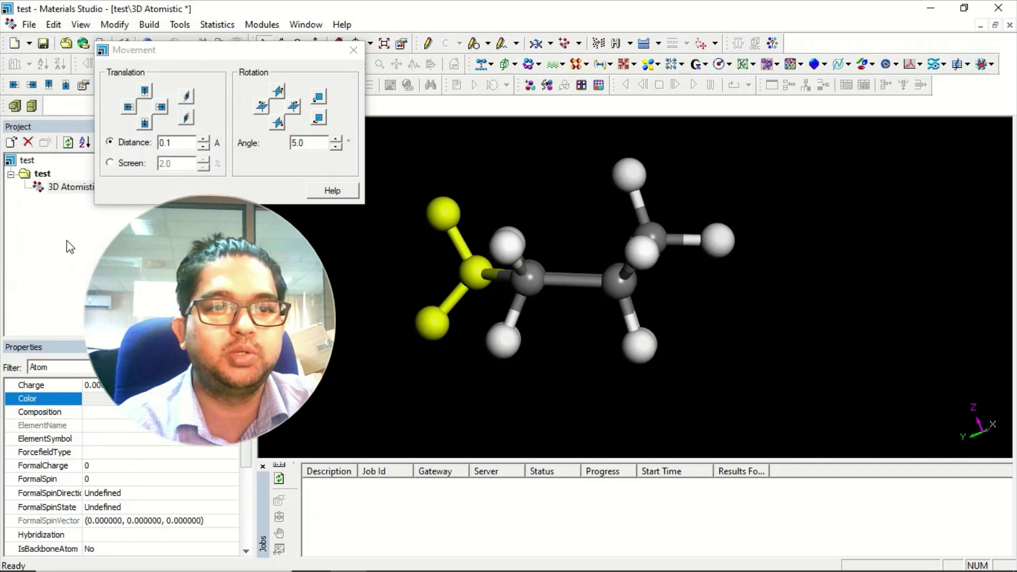
# - Deselect all atoms and rotate the model to view the chair conformation from several sides
pyautogui.click(481, 297)
pyautogui.moveTo(480, 297); pyautogui.dragTo(621, 297, button='right')
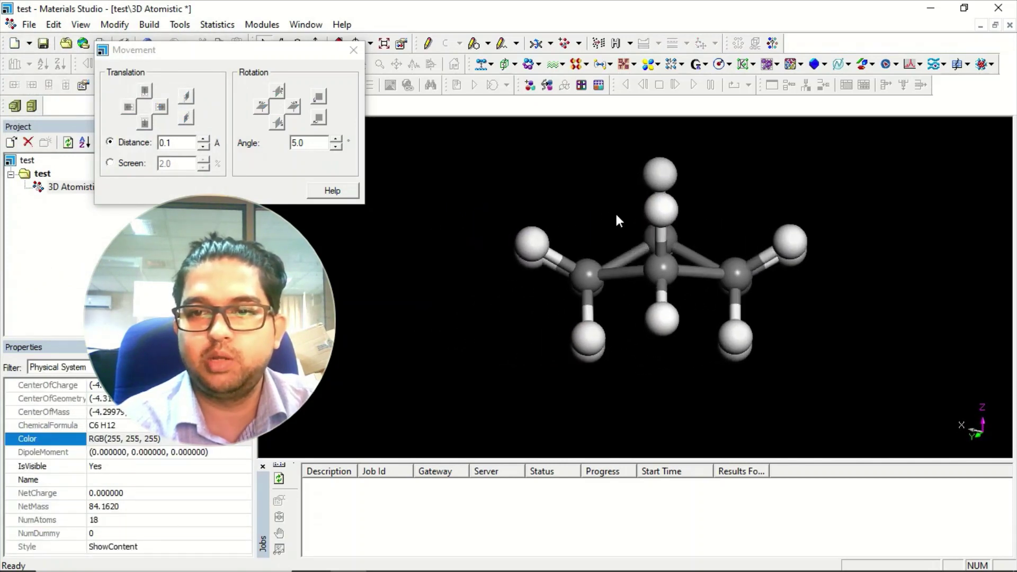
pyautogui.moveTo(672, 210); pyautogui.dragTo(650, 313, button='right')
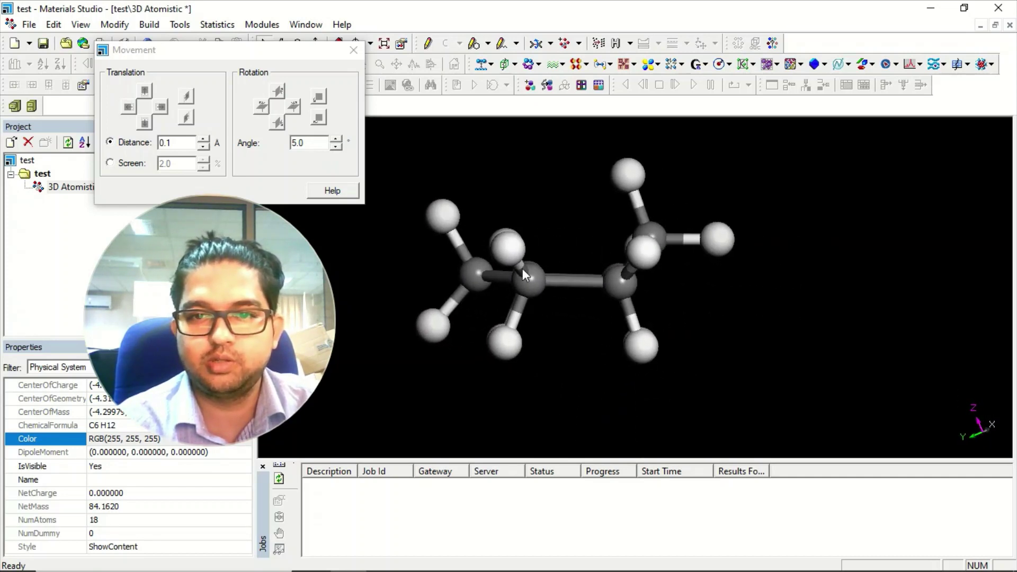
pyautogui.moveTo(589, 255); pyautogui.dragTo(559, 247, button='right')
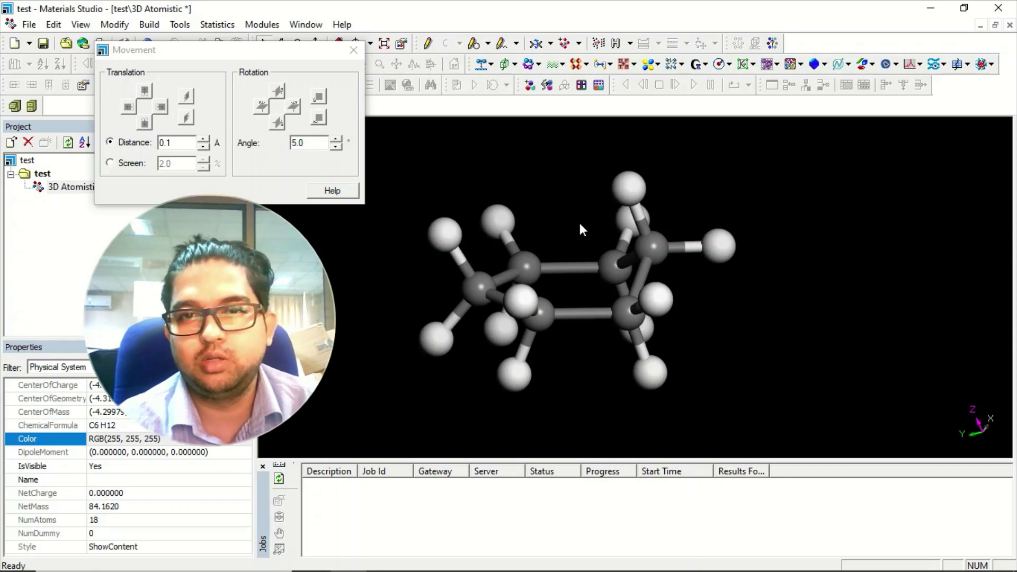
pyautogui.moveTo(596, 280); pyautogui.dragTo(590, 264, button='right')
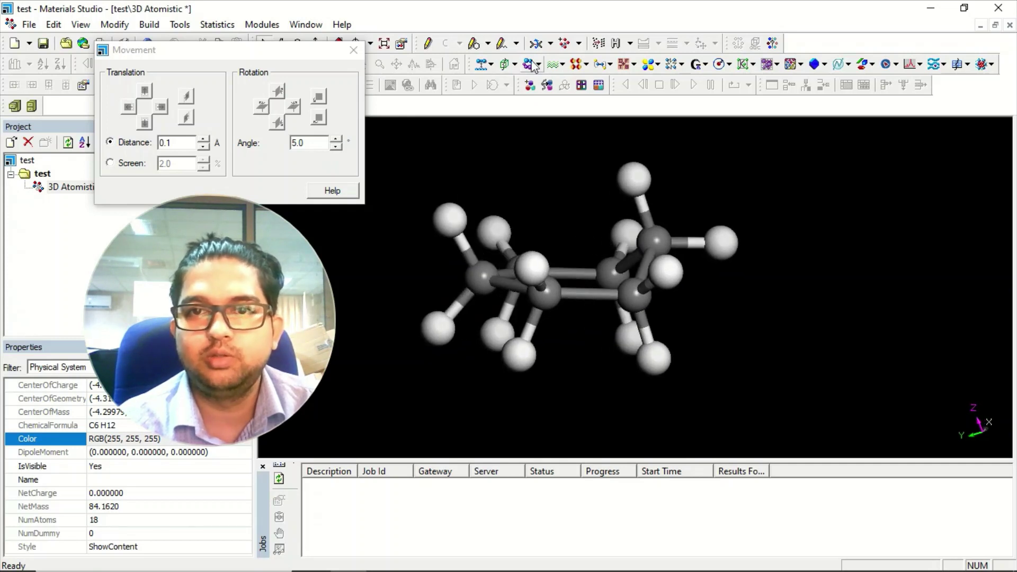
# - Open the DMol3 Calculation dialog for the cyclohexane and change its task from Energy to Geometry Optimization
pyautogui.click(657, 65)
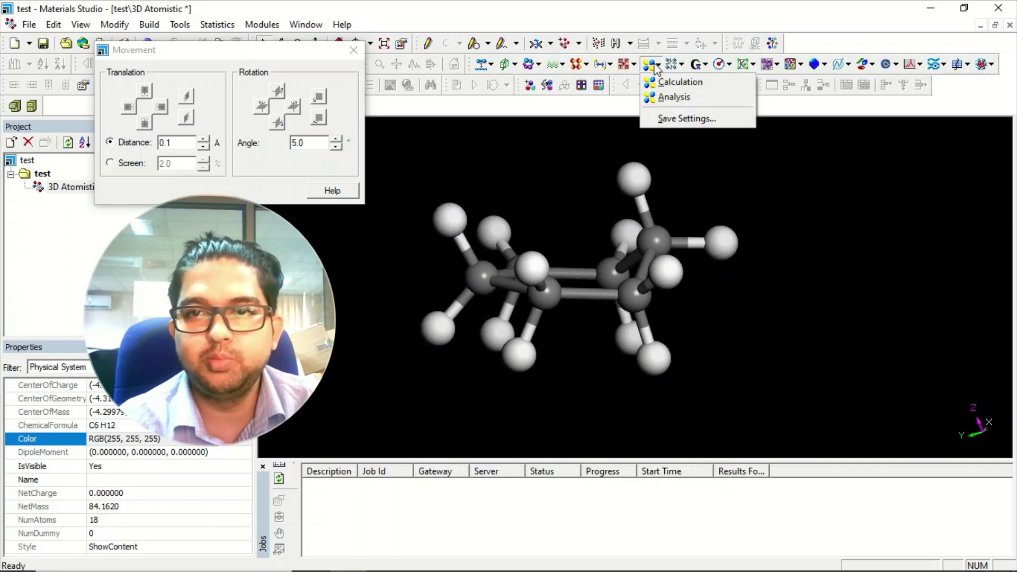
pyautogui.click(671, 82)
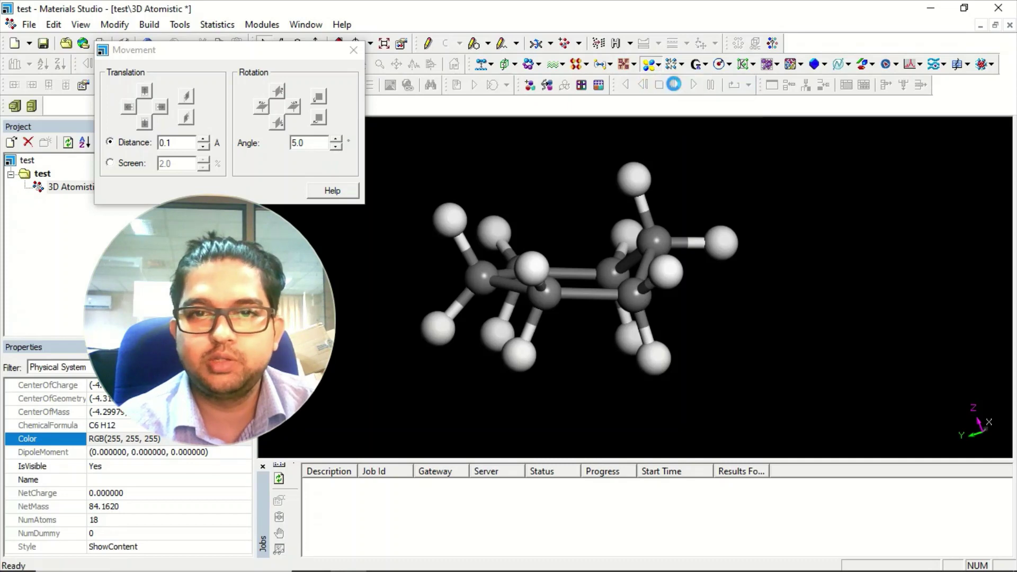
pyautogui.moveTo(421, 163); pyautogui.dragTo(807, 134)
pyautogui.click(762, 176)
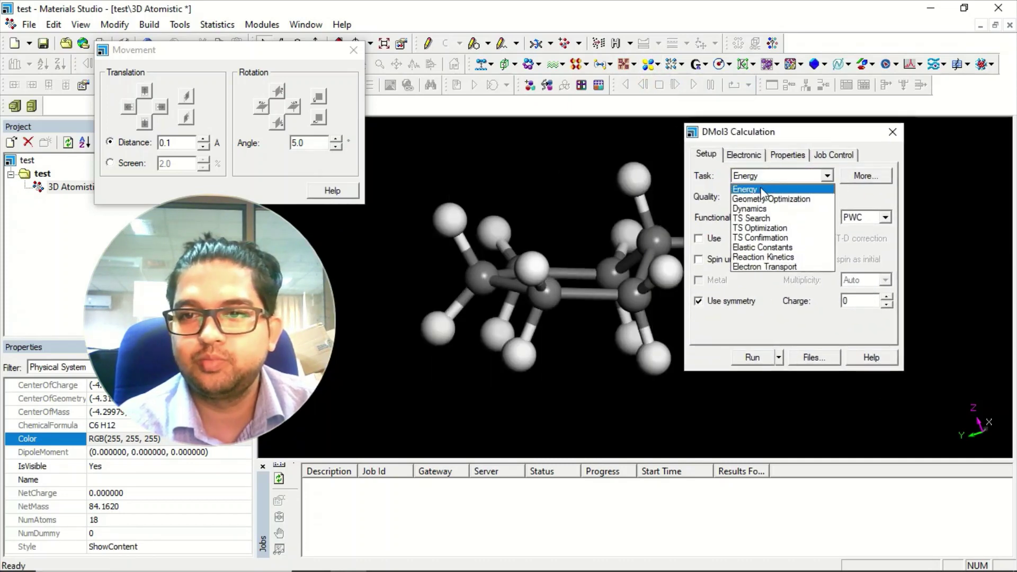
pyautogui.click(761, 200)
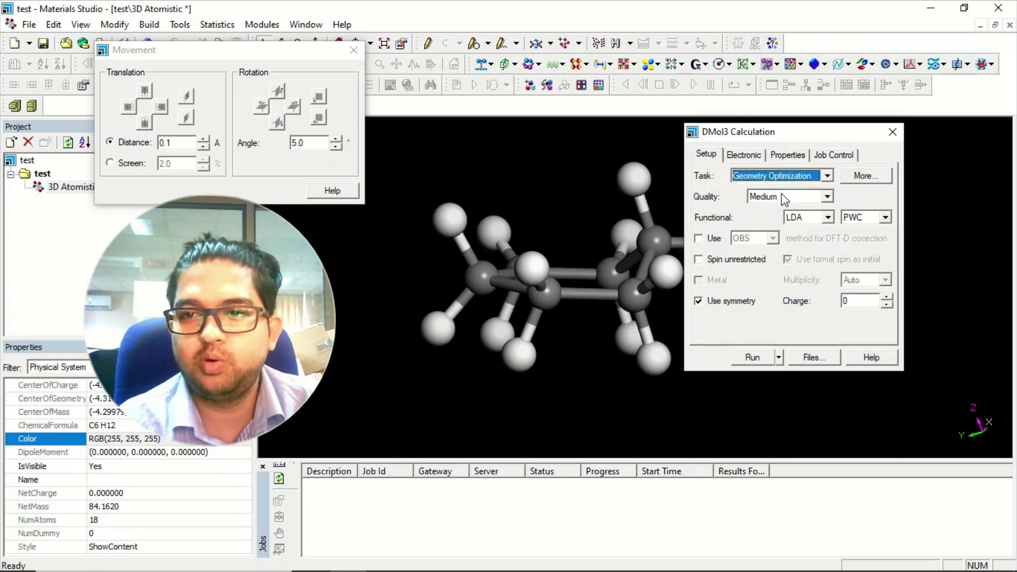